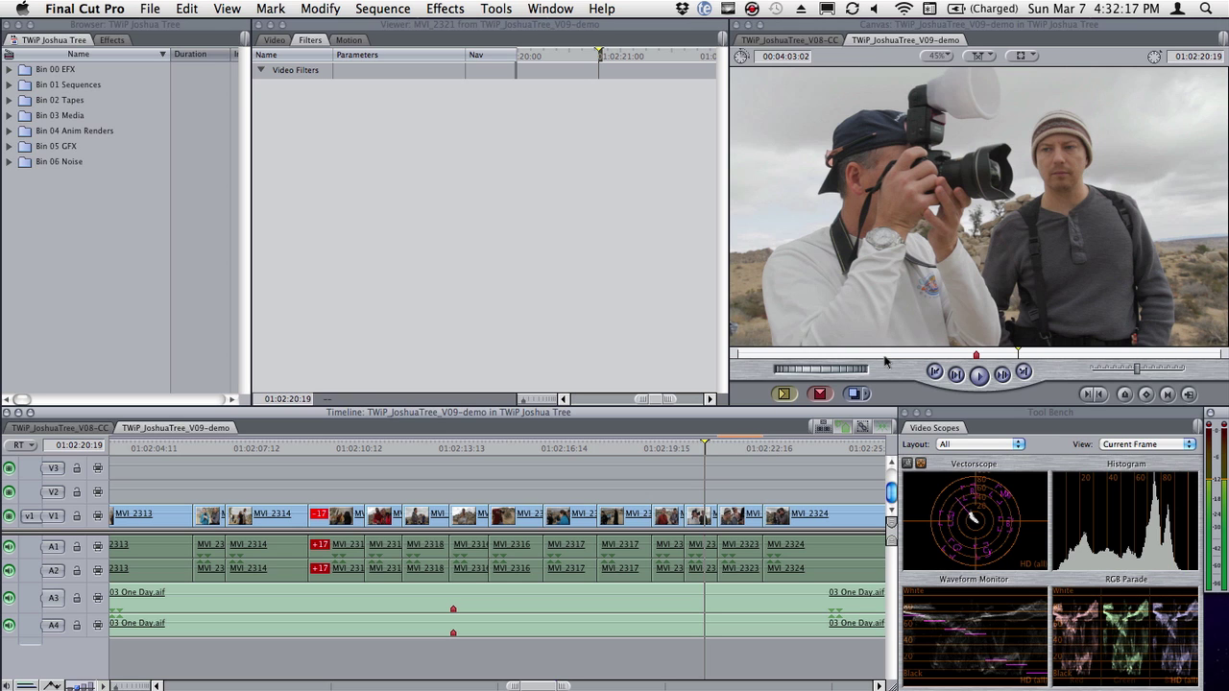
- Load clip MVI_2321 and apply the Color Corrector 3-way filter to it
{"action": "double_click", "coordinate": [703, 519]}
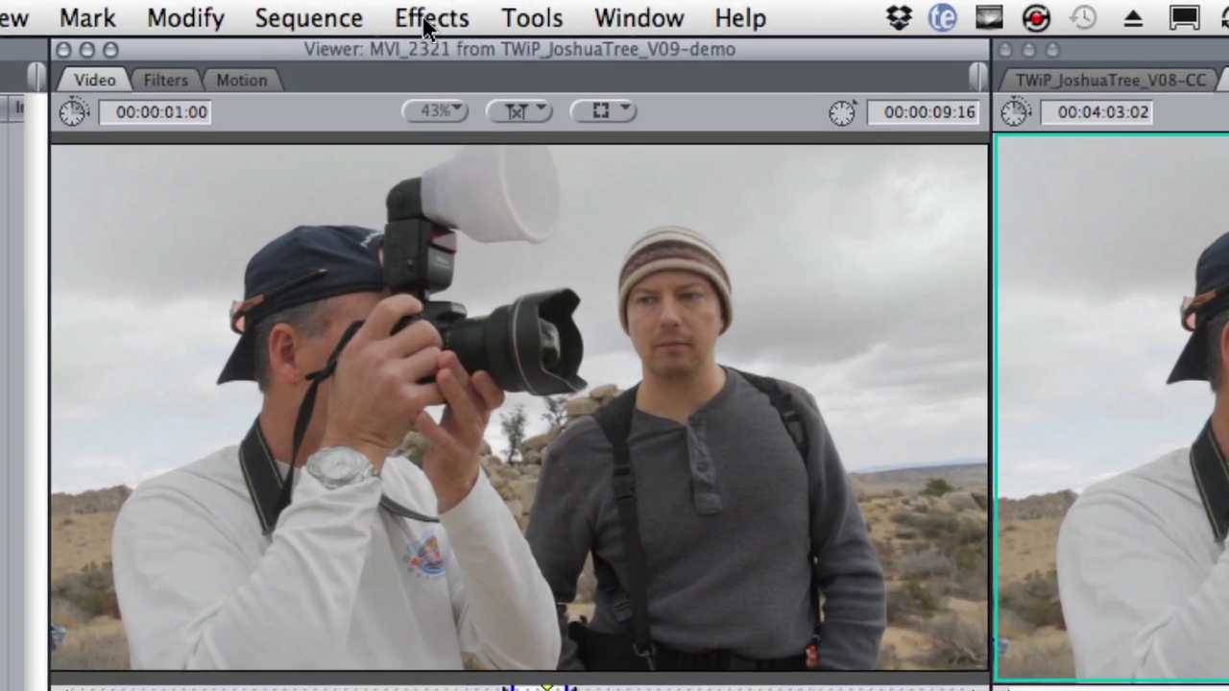
{"action": "left_click", "coordinate": [445, 9]}
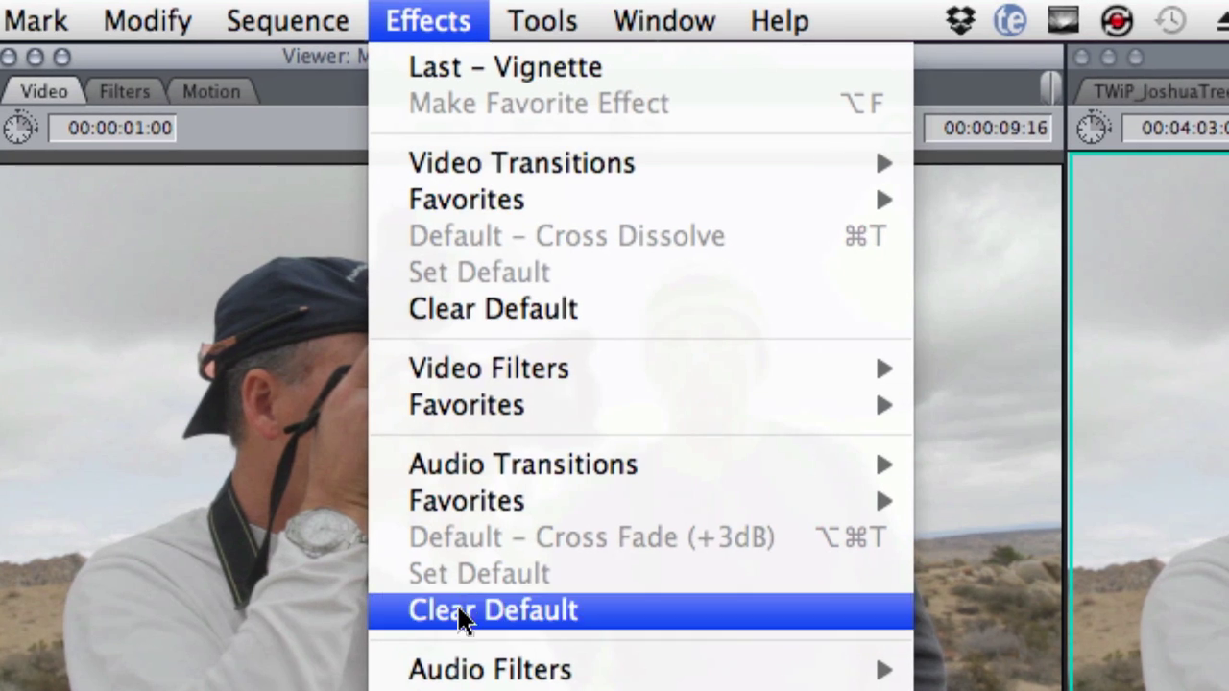
{"action": "mouse_move", "coordinate": [467, 375]}
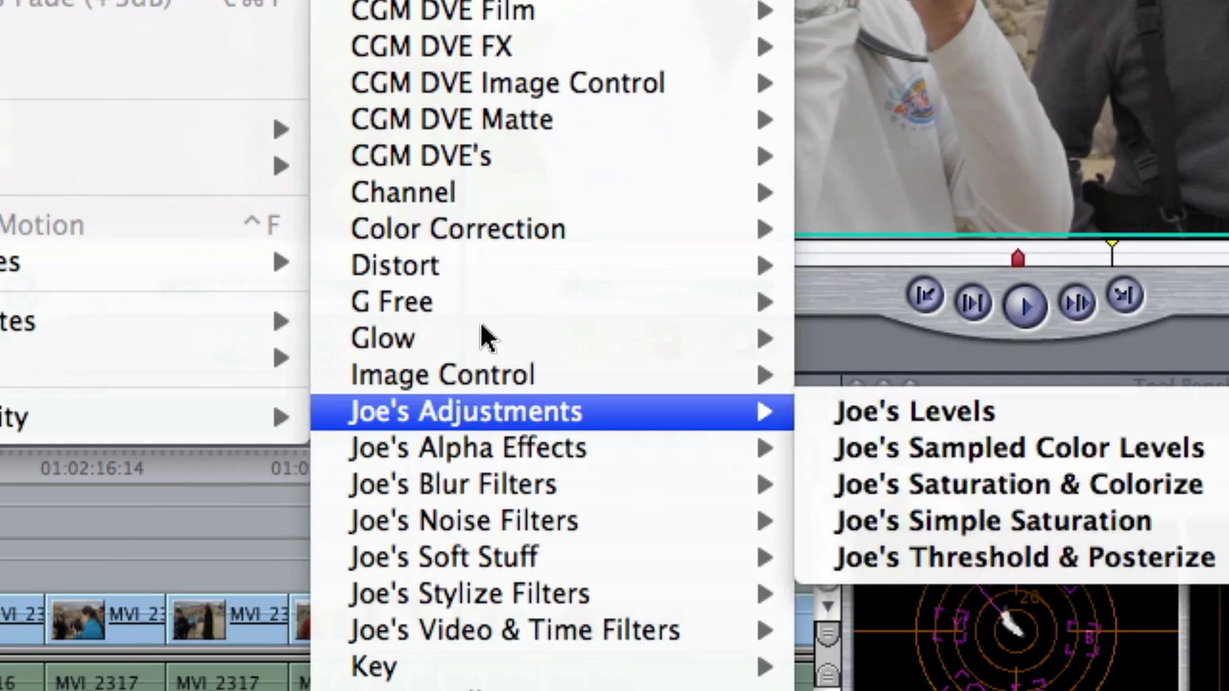
{"action": "mouse_move", "coordinate": [519, 232]}
{"action": "left_click", "coordinate": [857, 296]}
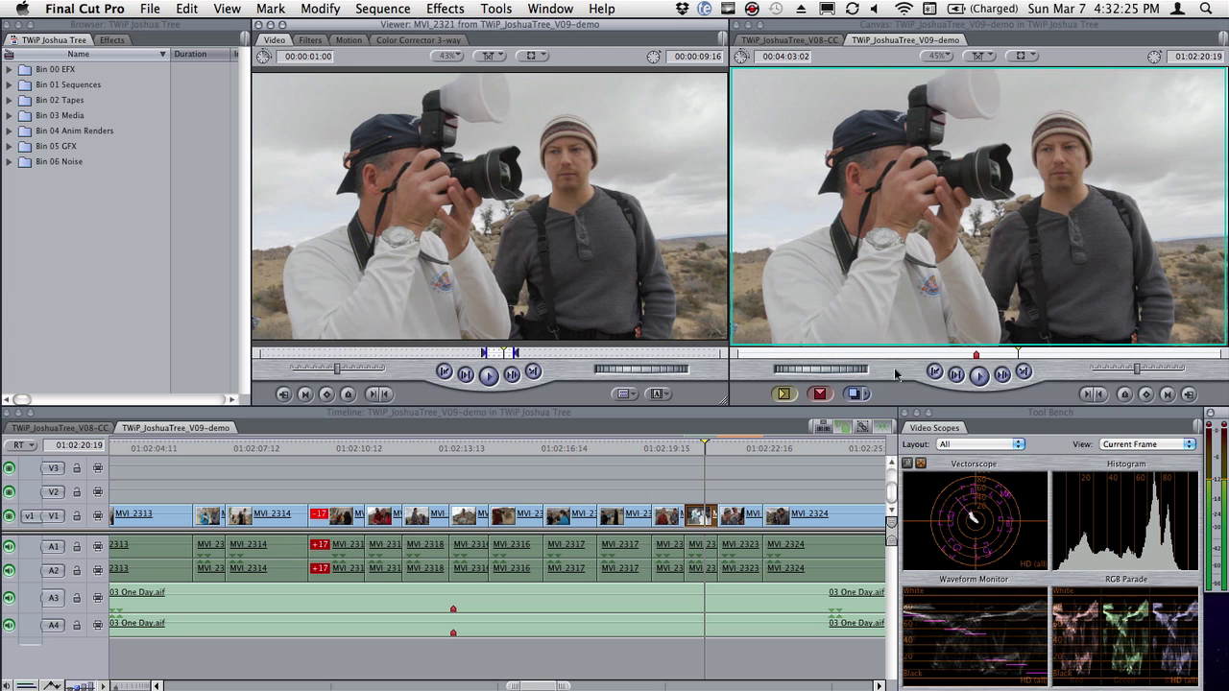
- Deepen the blacks slightly and boost saturation, then compare with the correction off and on
{"action": "left_click", "coordinate": [394, 41]}
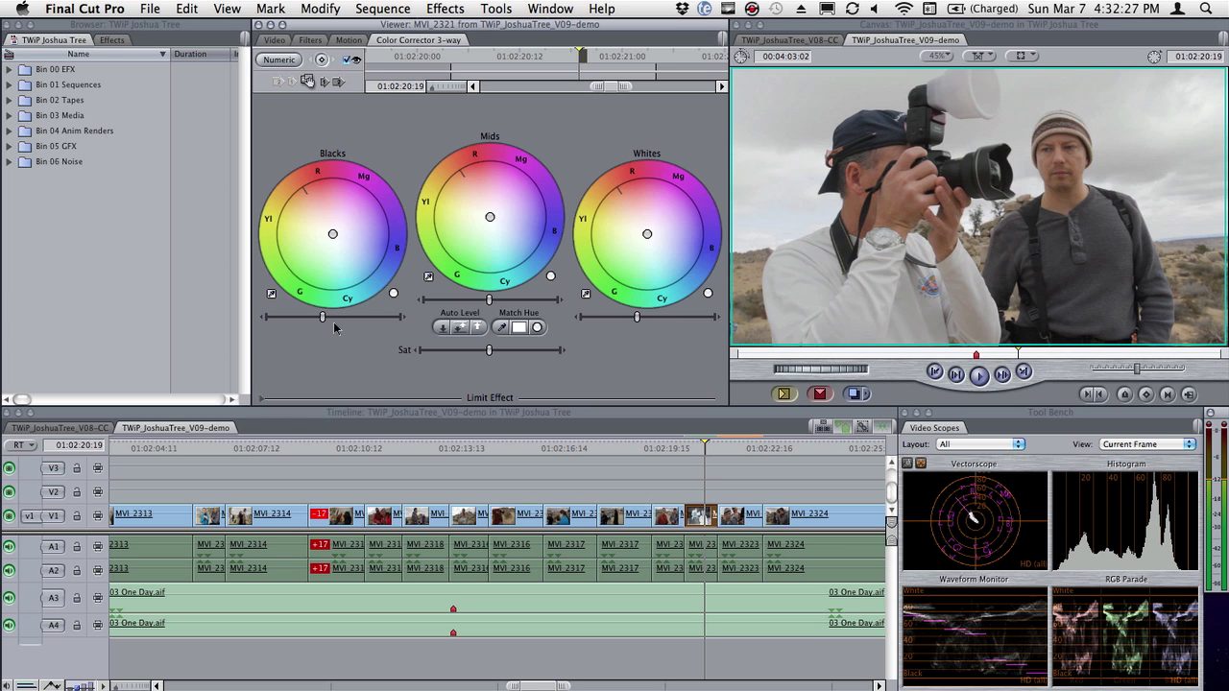
{"action": "left_click_drag", "start_coordinate": [335, 327], "coordinate": [331, 325]}
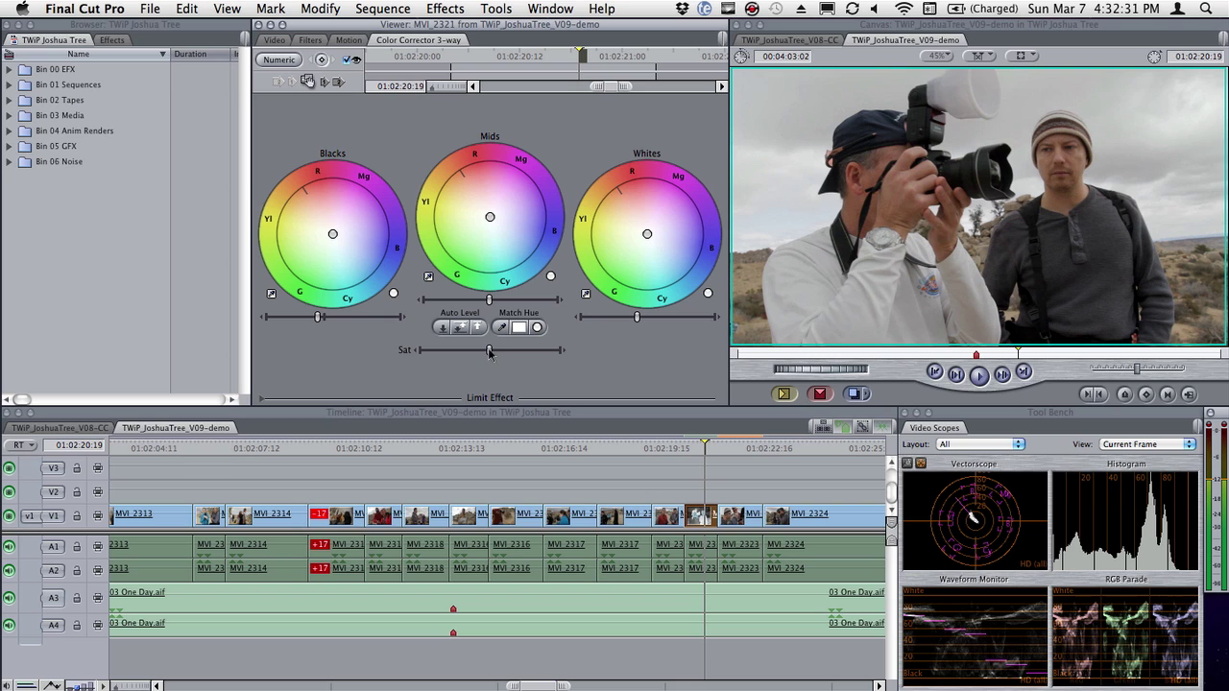
{"action": "left_click_drag", "start_coordinate": [489, 351], "coordinate": [488, 350]}
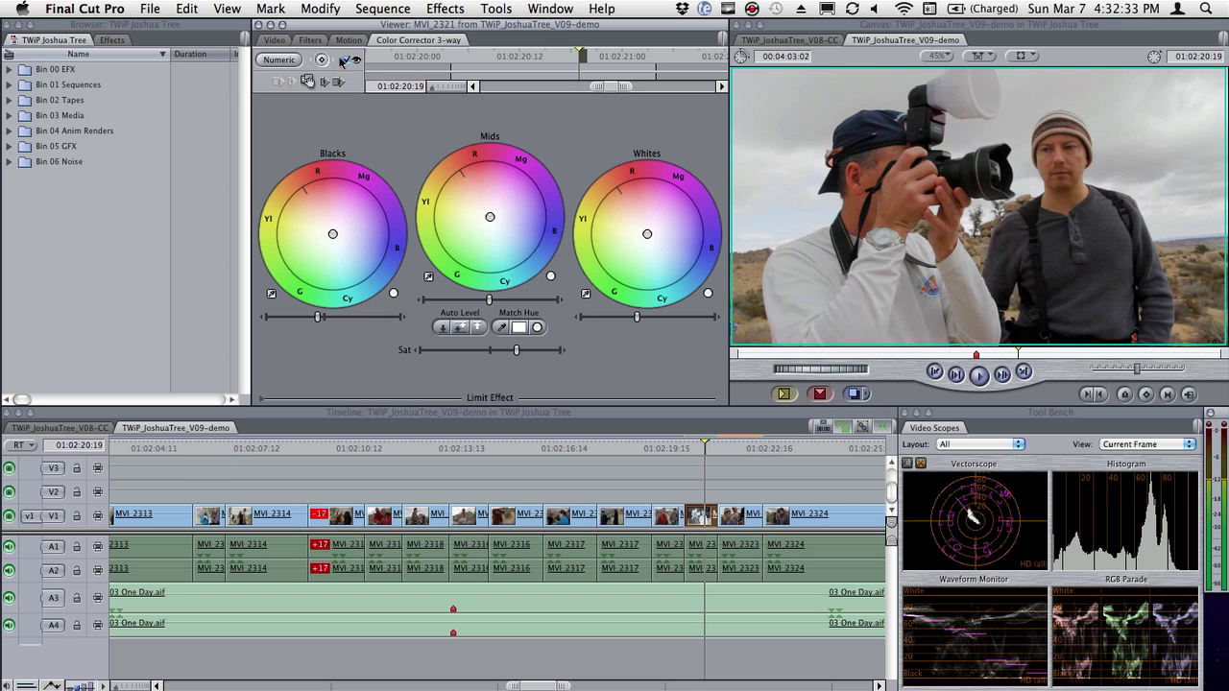
{"action": "left_click", "coordinate": [349, 62]}
{"action": "left_click", "coordinate": [349, 61]}
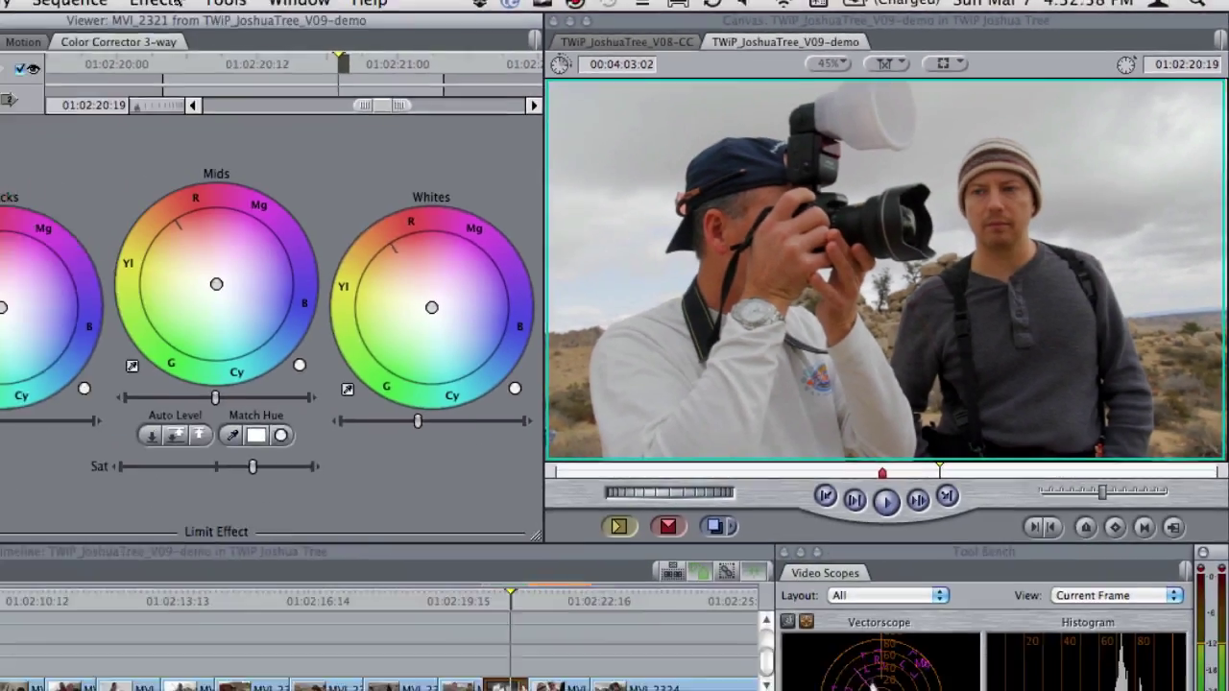
- Apply Joe's Soft Ellipse from the Joe's Soft Stuff video filters to the clip
{"action": "left_click", "coordinate": [445, 9]}
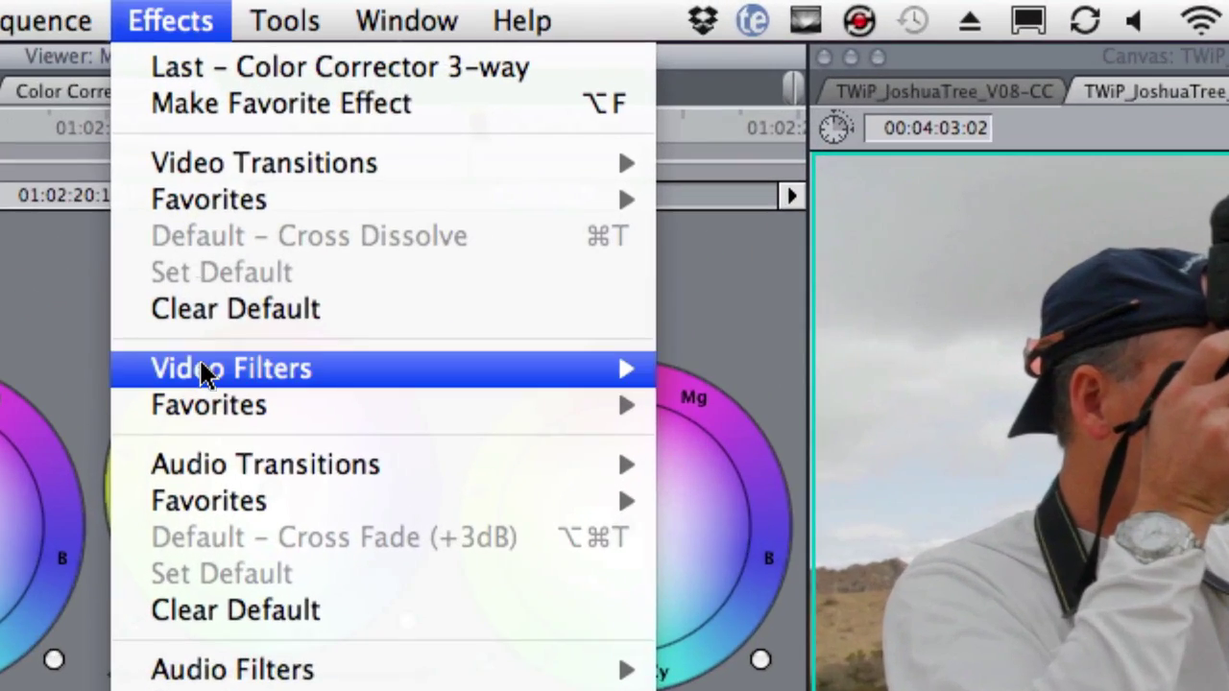
{"action": "mouse_move", "coordinate": [461, 164]}
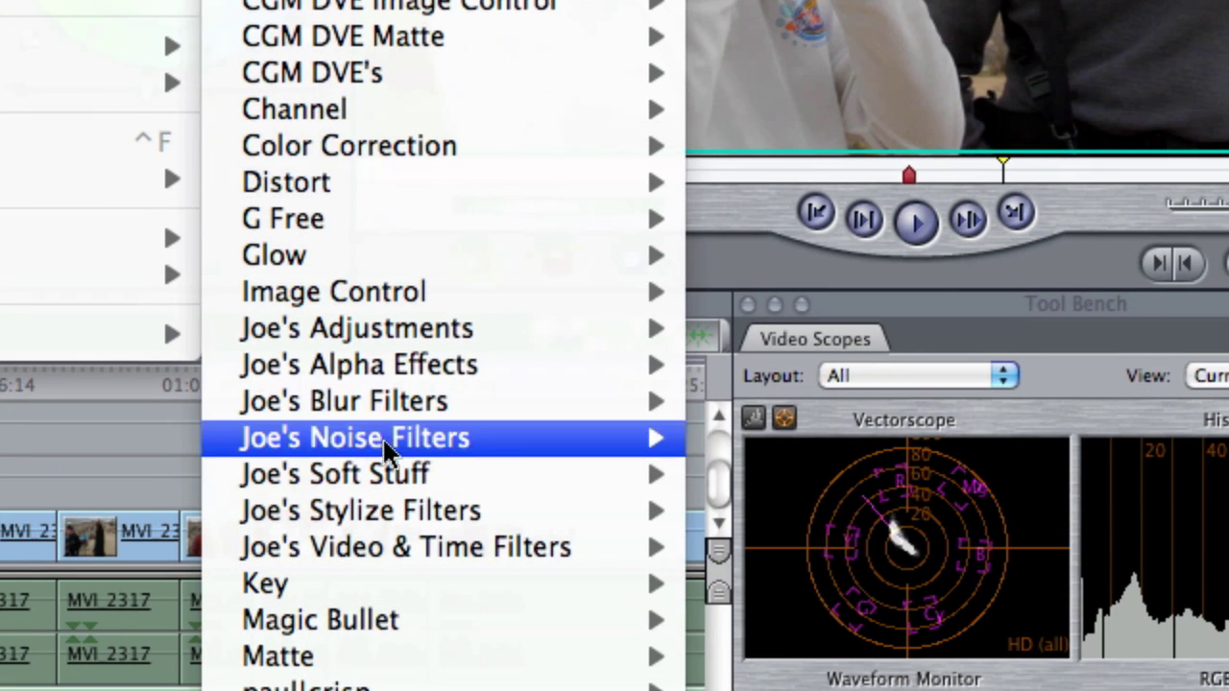
{"action": "mouse_move", "coordinate": [384, 471]}
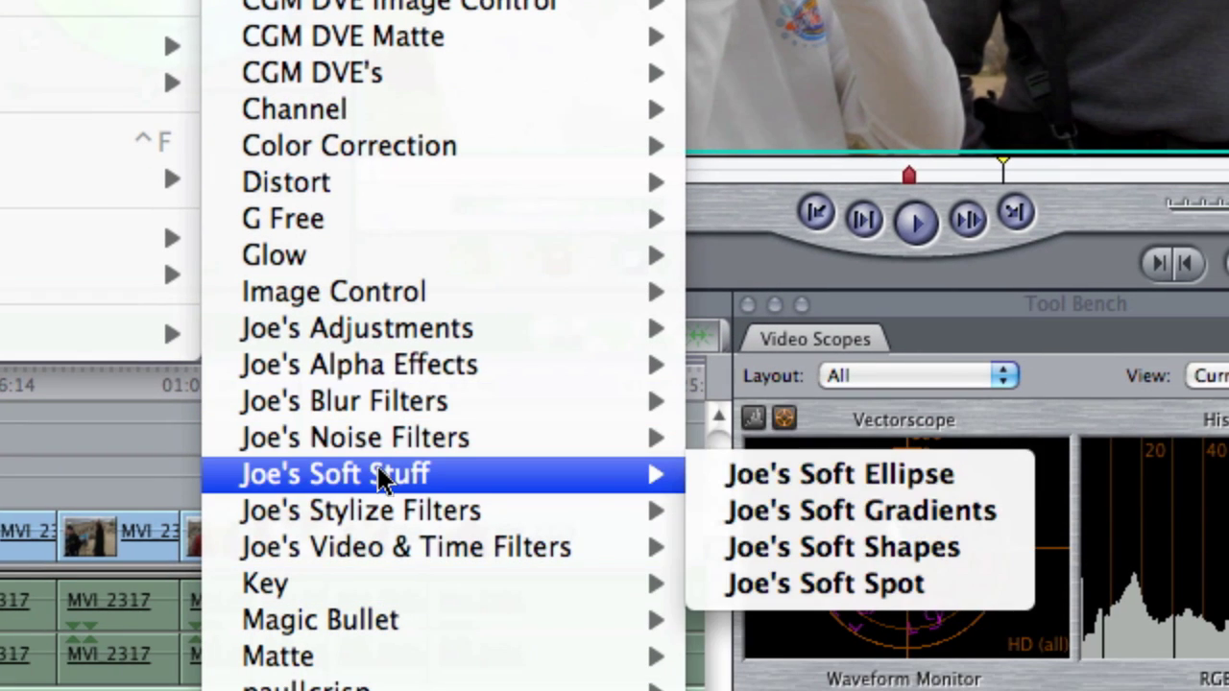
{"action": "left_click", "coordinate": [815, 492]}
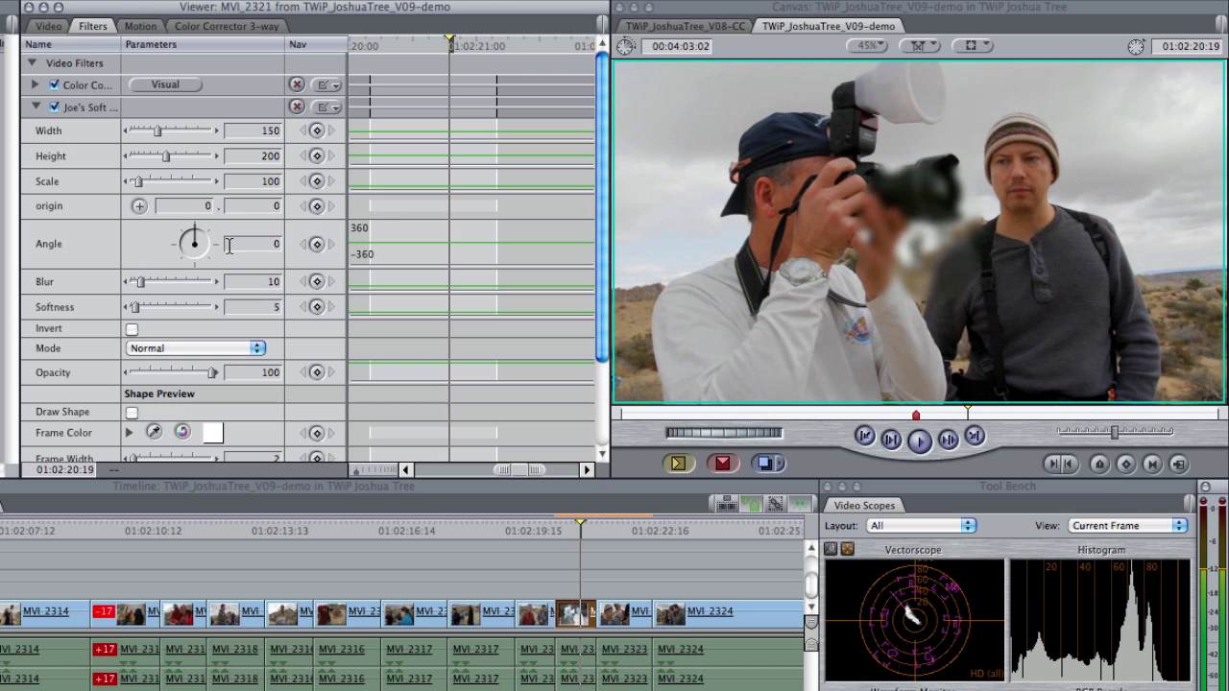
- Invert the ellipse and set Width 640, Height 464, Softness 77 and Blur 5
{"action": "left_click", "coordinate": [132, 330]}
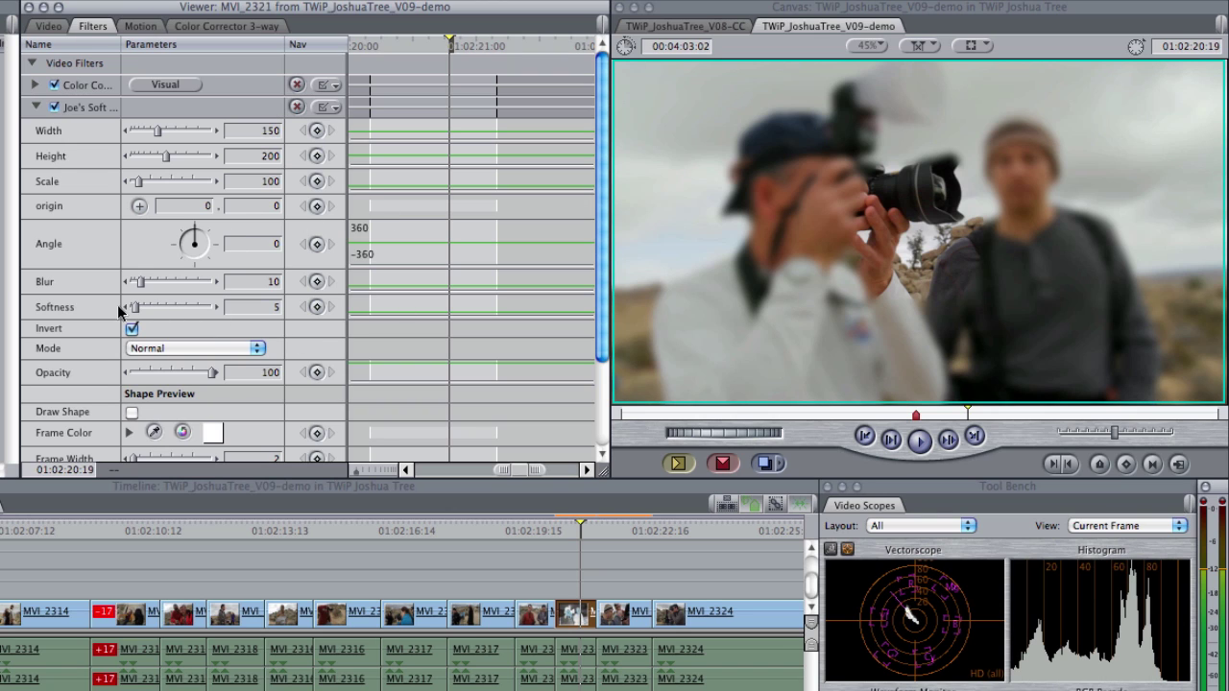
{"action": "left_click_drag", "start_coordinate": [159, 287], "coordinate": [183, 283]}
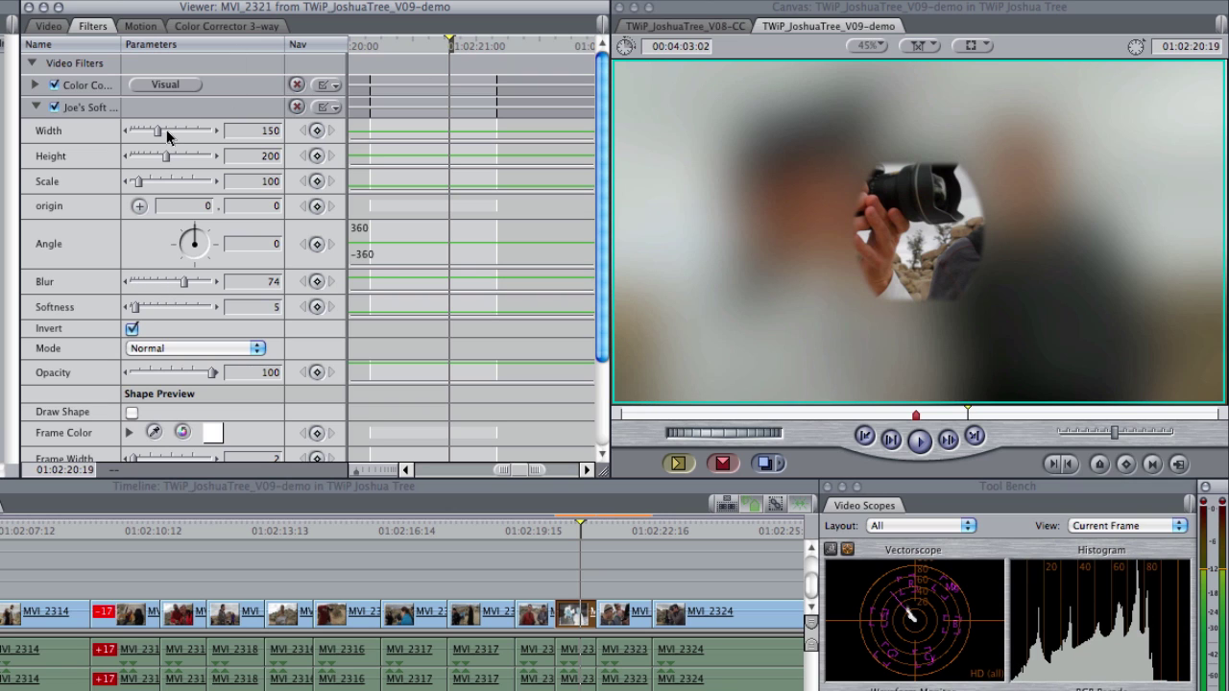
{"action": "scroll", "coordinate": [166, 130], "scroll_direction": "up", "scroll_amount": 10}
{"action": "scroll", "coordinate": [167, 129], "scroll_direction": "up", "scroll_amount": 15}
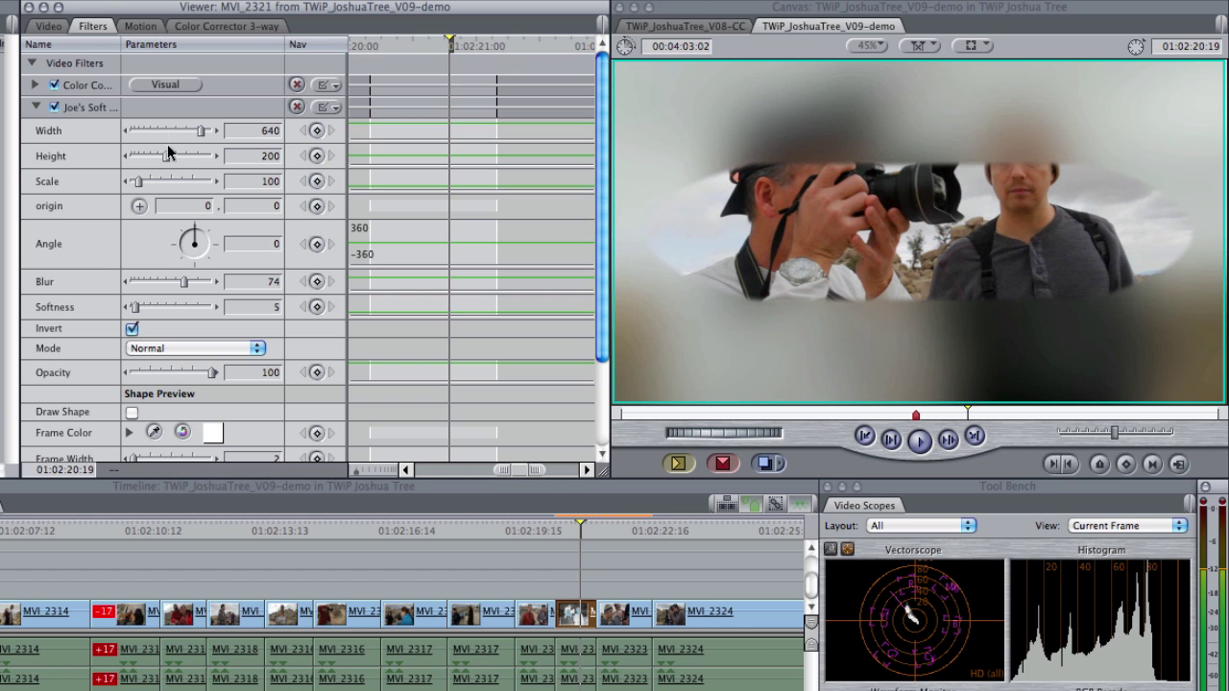
{"action": "scroll", "coordinate": [172, 154], "scroll_direction": "up", "scroll_amount": 3}
{"action": "scroll", "coordinate": [174, 162], "scroll_direction": "up", "scroll_amount": 10}
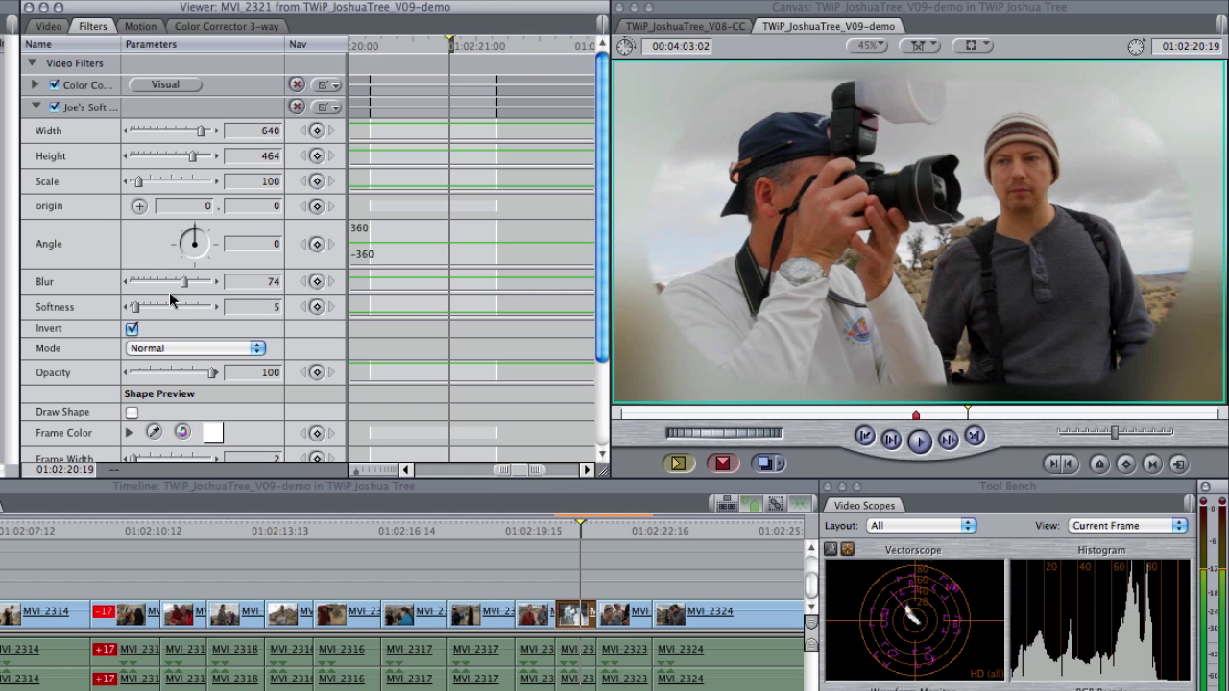
{"action": "scroll", "coordinate": [139, 307], "scroll_direction": "up", "scroll_amount": 10}
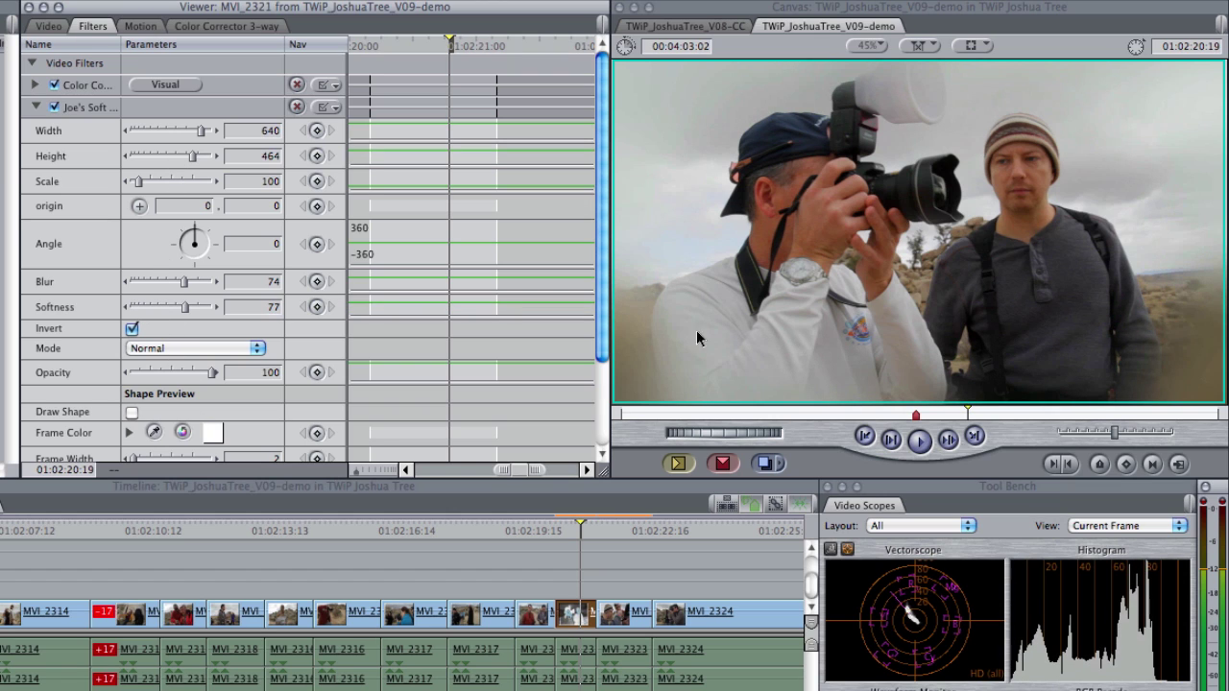
{"action": "scroll", "coordinate": [192, 282], "scroll_direction": "down", "scroll_amount": 10}
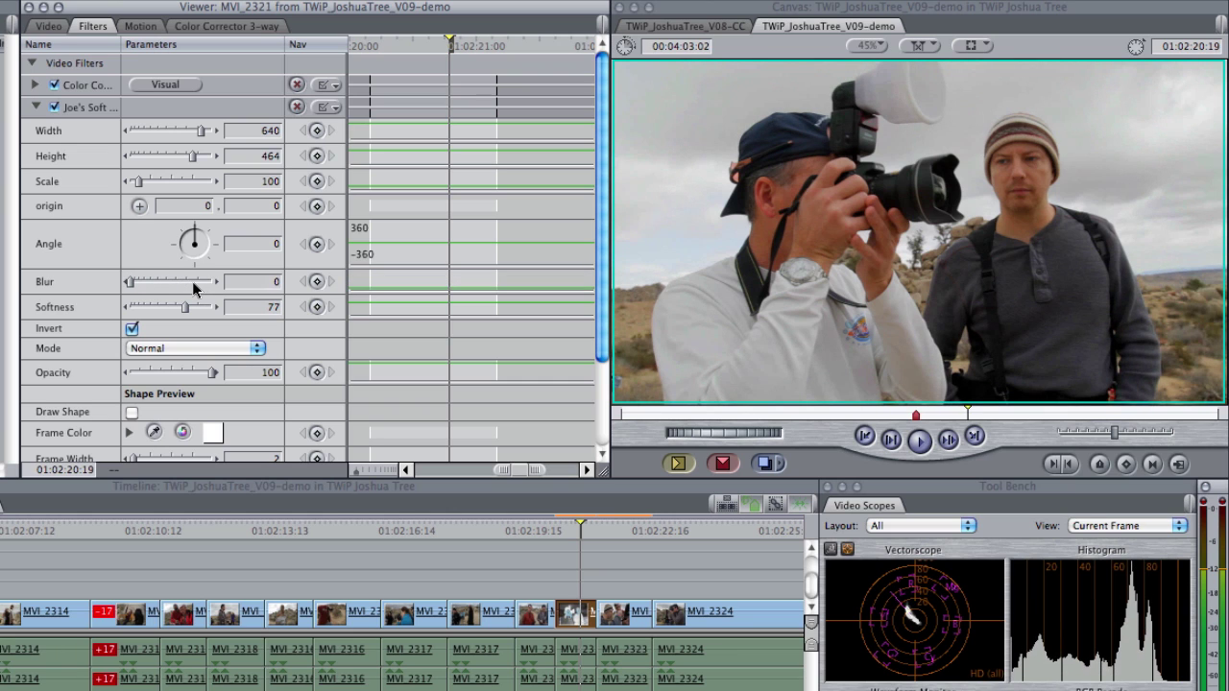
{"action": "scroll", "coordinate": [193, 282], "scroll_direction": "up", "scroll_amount": 5}
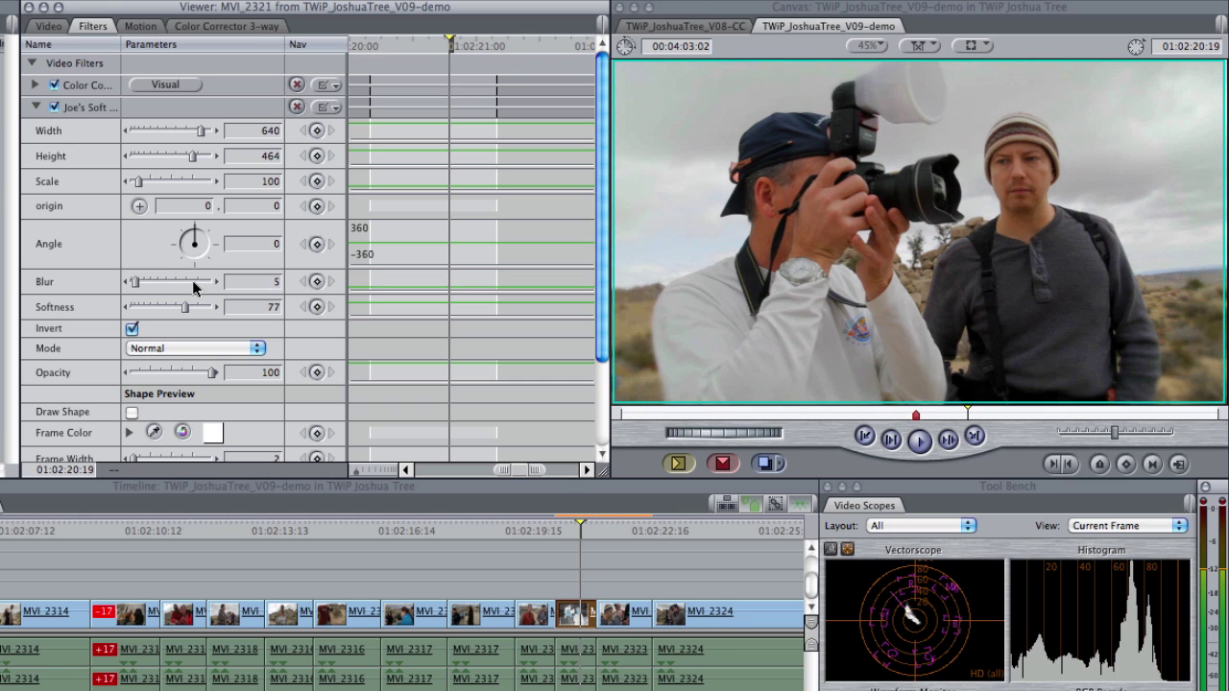
- Apply the Vignette filter (Size 0.6, Falloff 0.5, Blur Amount 4) to clip MVI_2321
{"action": "left_click", "coordinate": [245, 1]}
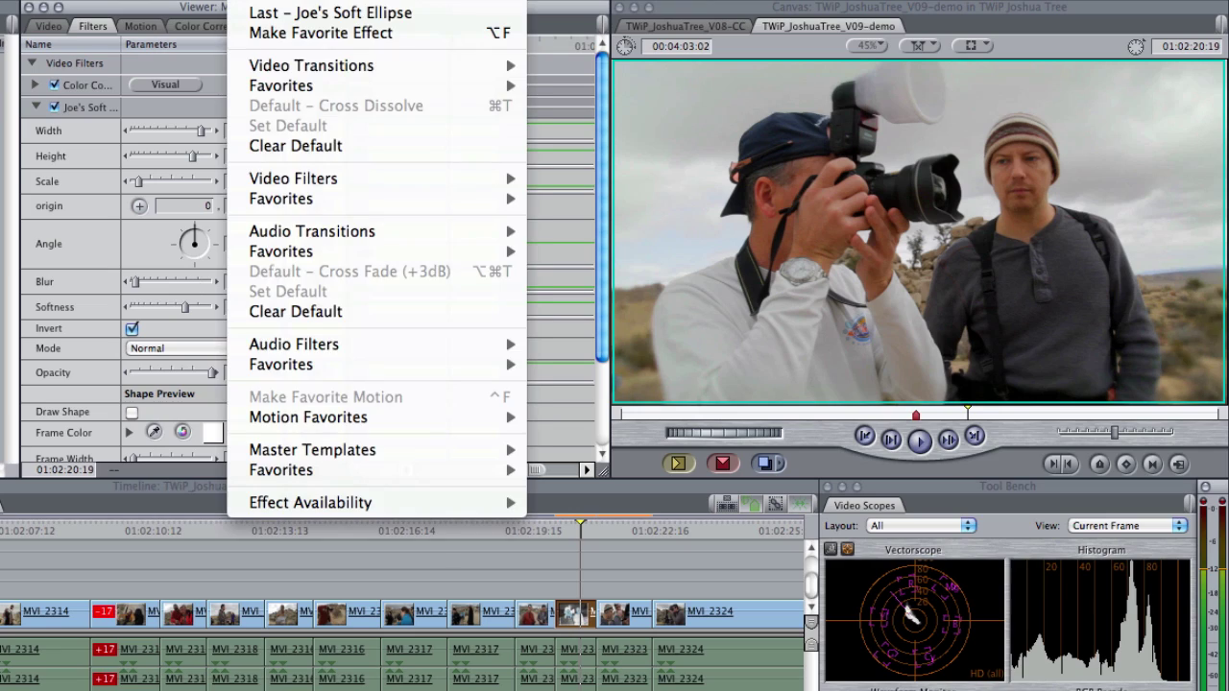
{"action": "mouse_move", "coordinate": [288, 179]}
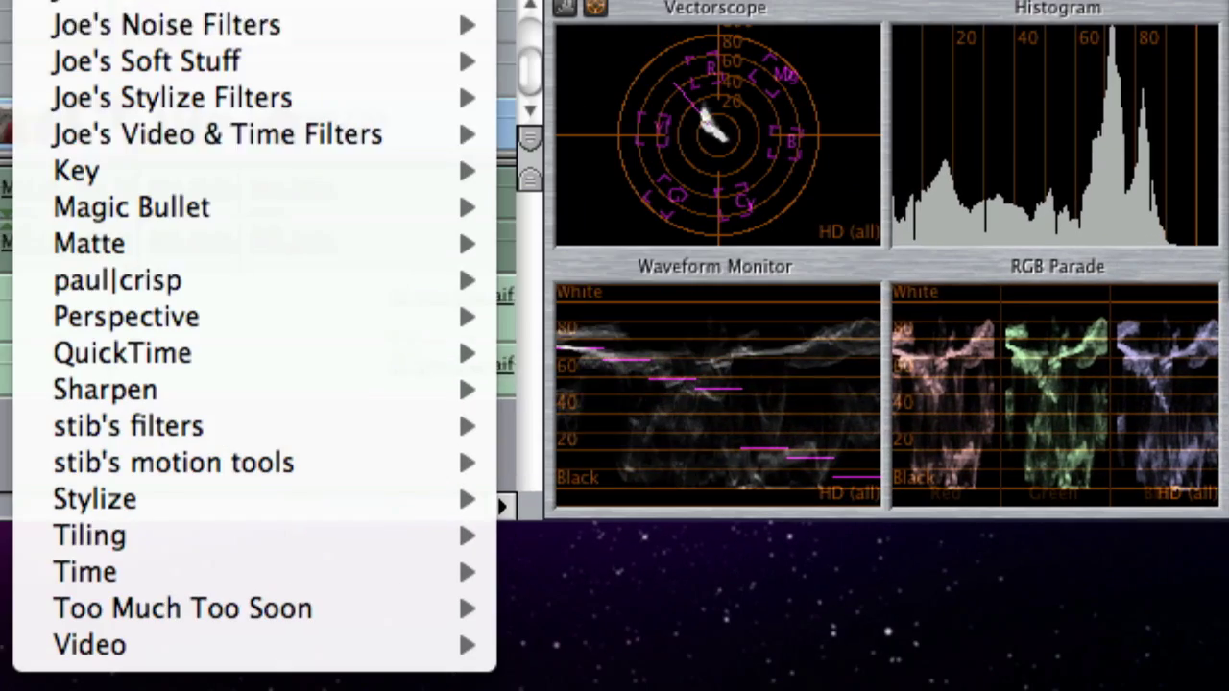
{"action": "mouse_move", "coordinate": [599, 690]}
{"action": "mouse_move", "coordinate": [118, 498]}
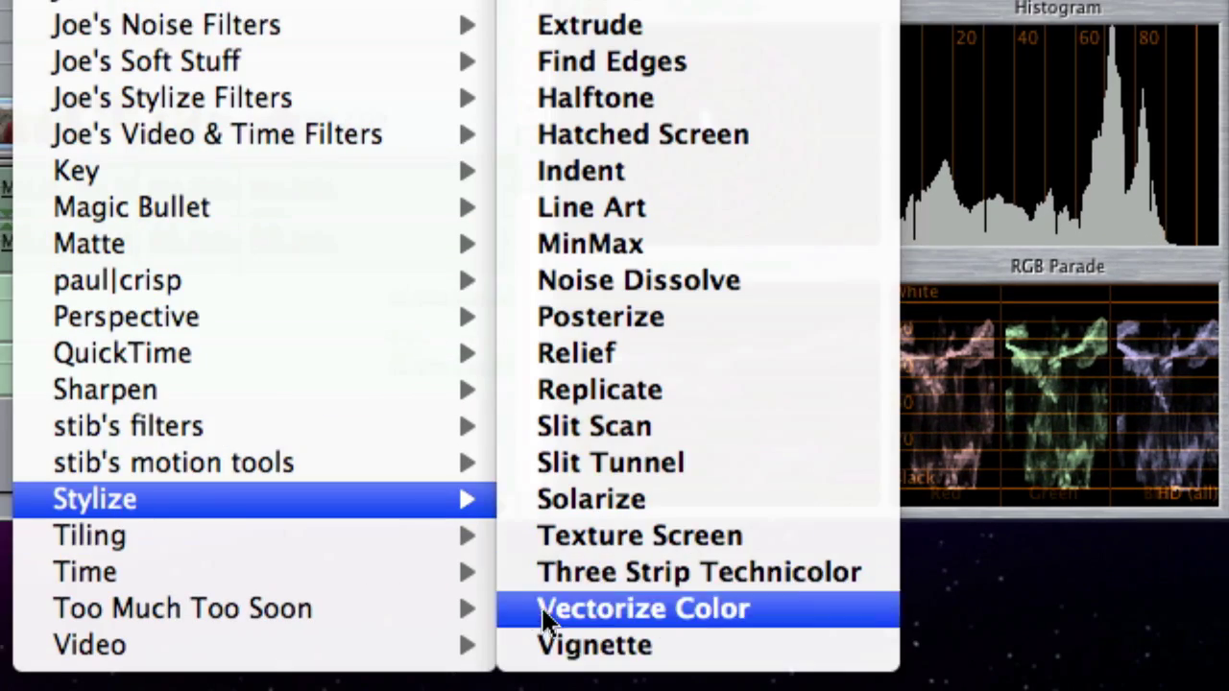
{"action": "left_click", "coordinate": [574, 648]}
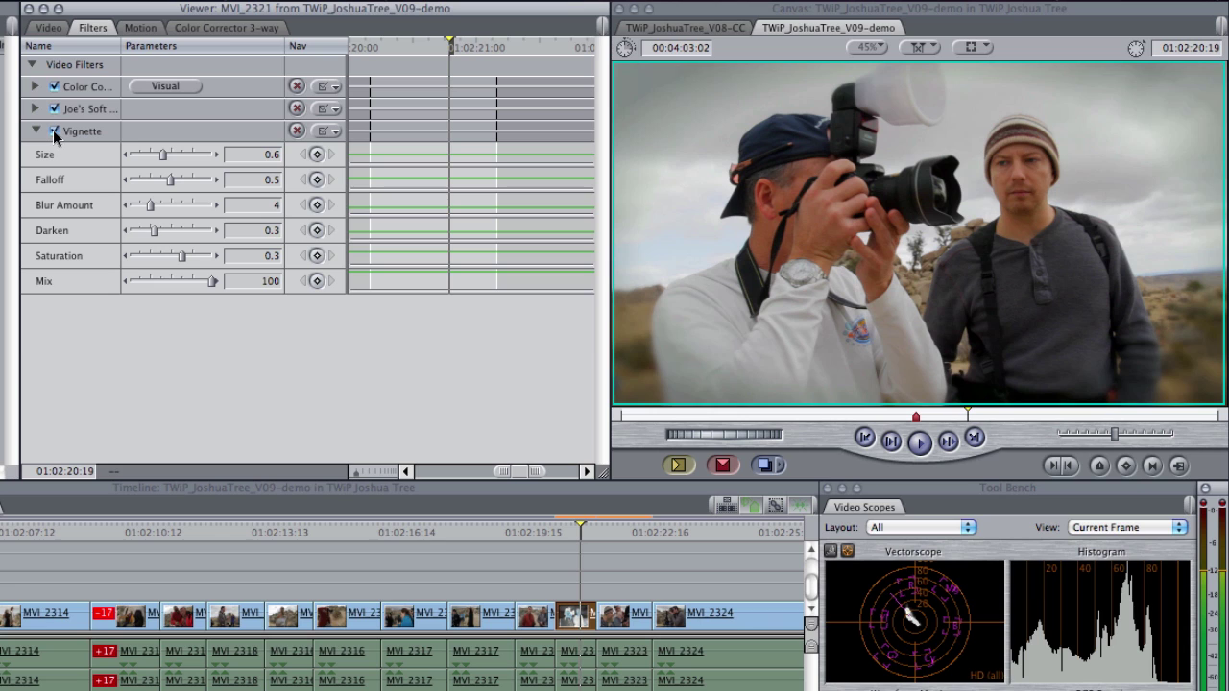
- Toggle the Vignette, Soft Ellipse and Color Corrector off and on to compare, leaving all three enabled
{"action": "left_click", "coordinate": [53, 130]}
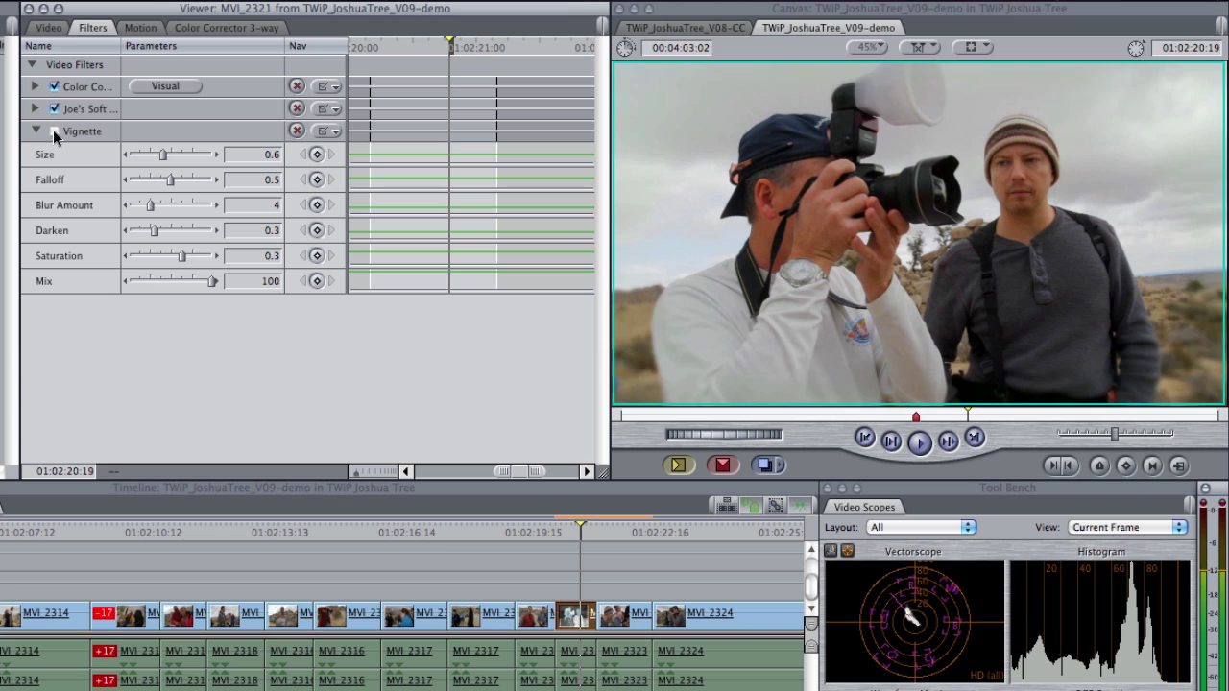
{"action": "left_click", "coordinate": [53, 130]}
{"action": "left_click", "coordinate": [54, 109]}
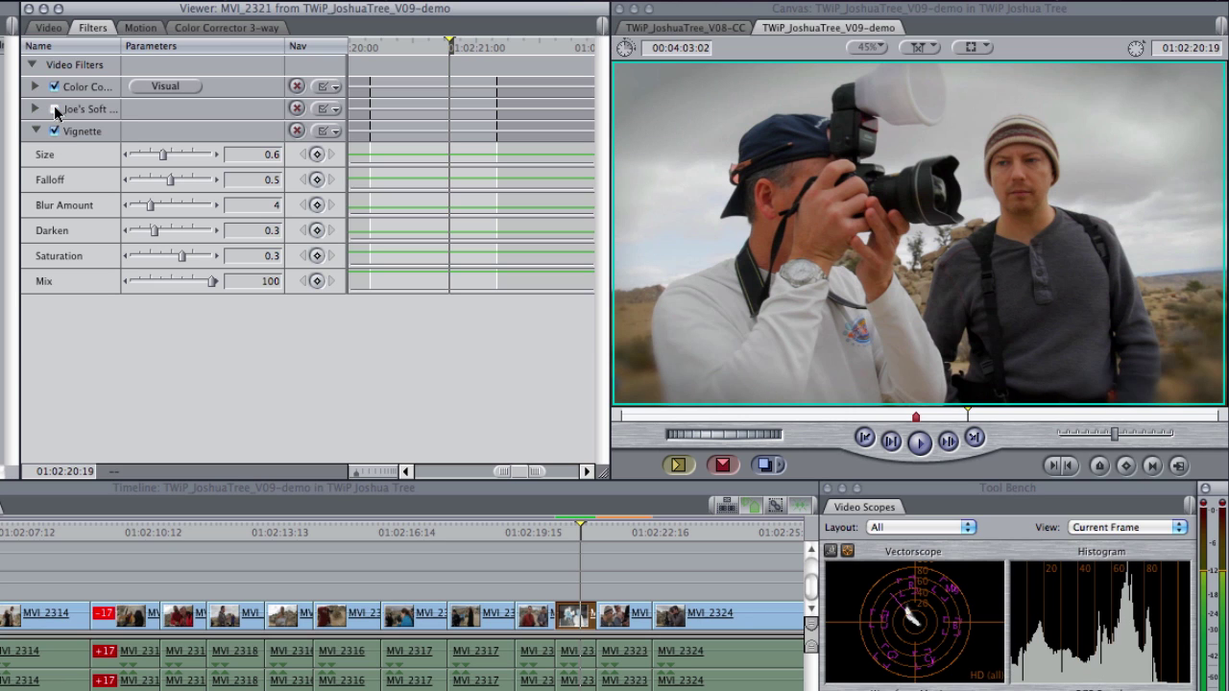
{"action": "left_click", "coordinate": [54, 109]}
{"action": "left_click", "coordinate": [54, 131]}
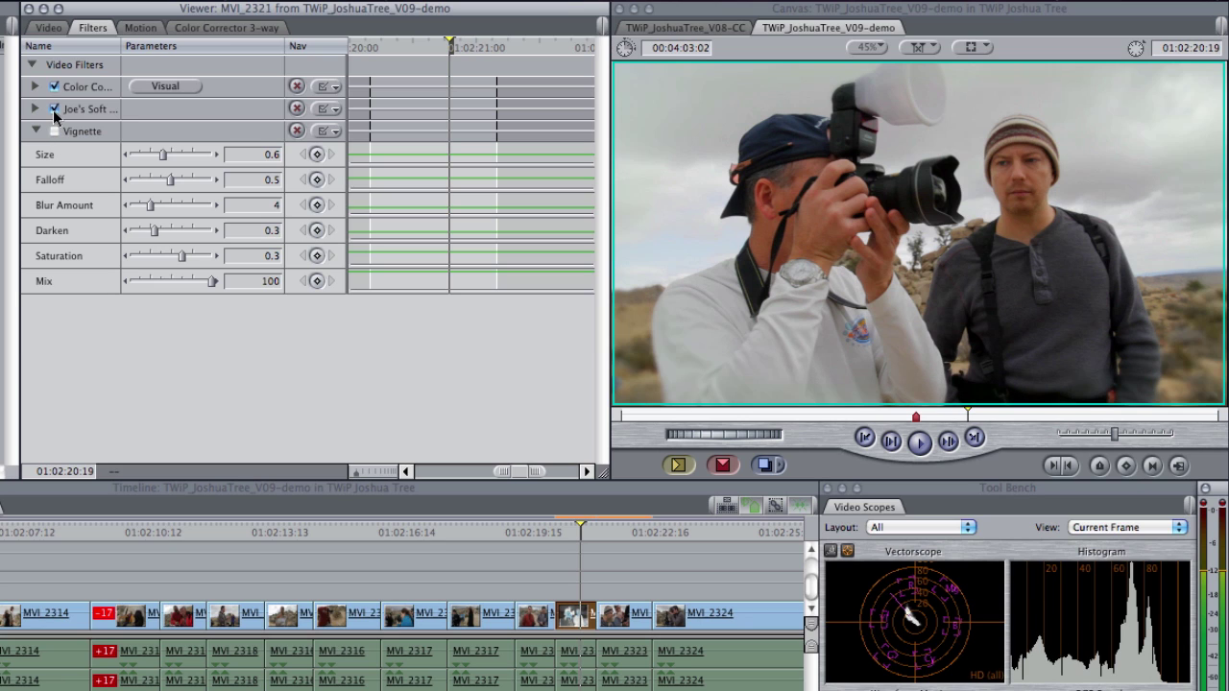
{"action": "left_click", "coordinate": [54, 109]}
{"action": "left_click", "coordinate": [54, 108]}
{"action": "left_click", "coordinate": [54, 86]}
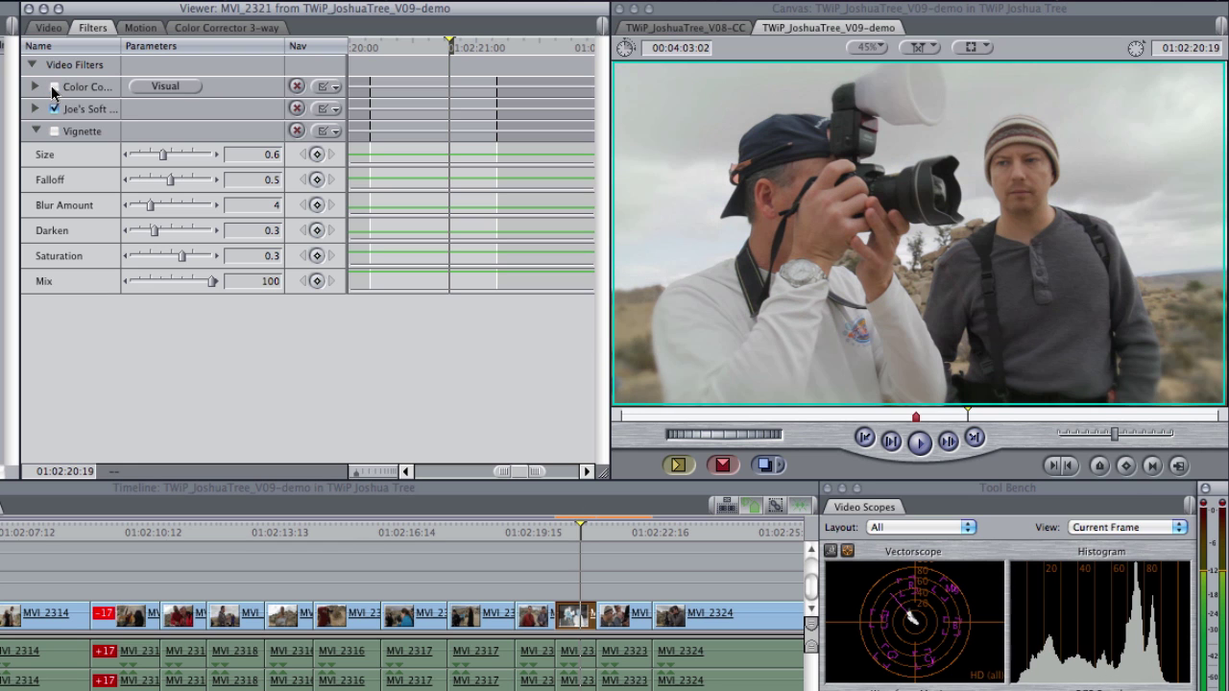
{"action": "left_click", "coordinate": [53, 86]}
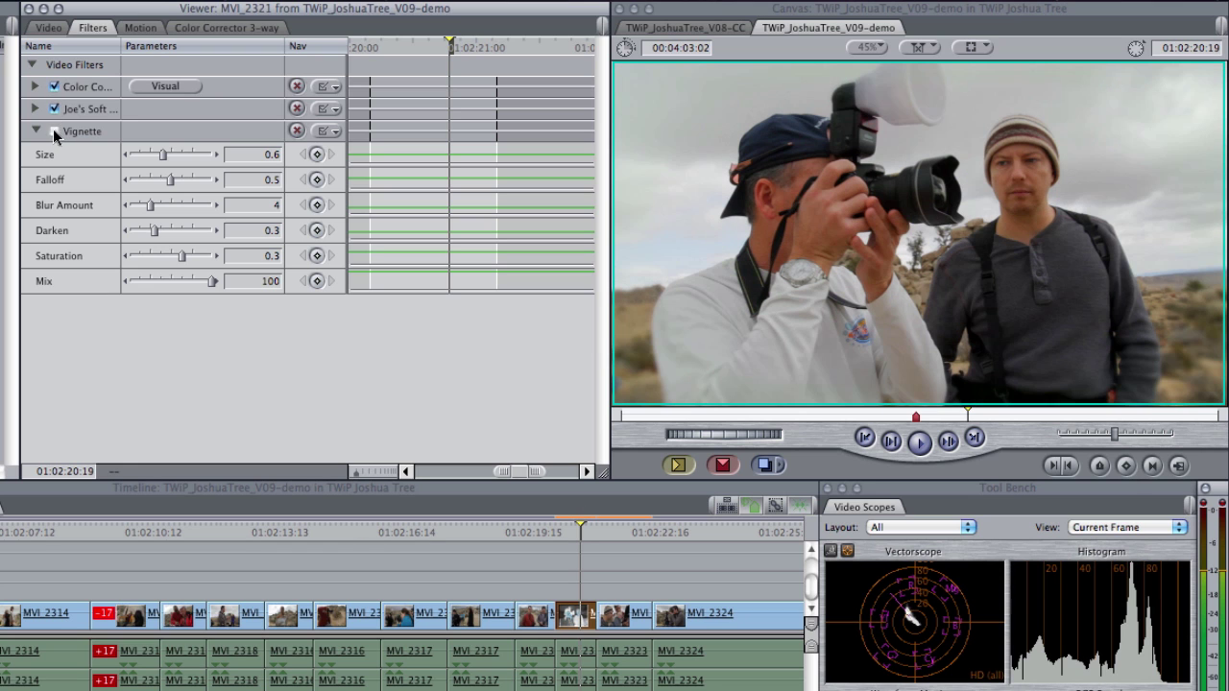
{"action": "left_click", "coordinate": [54, 131]}
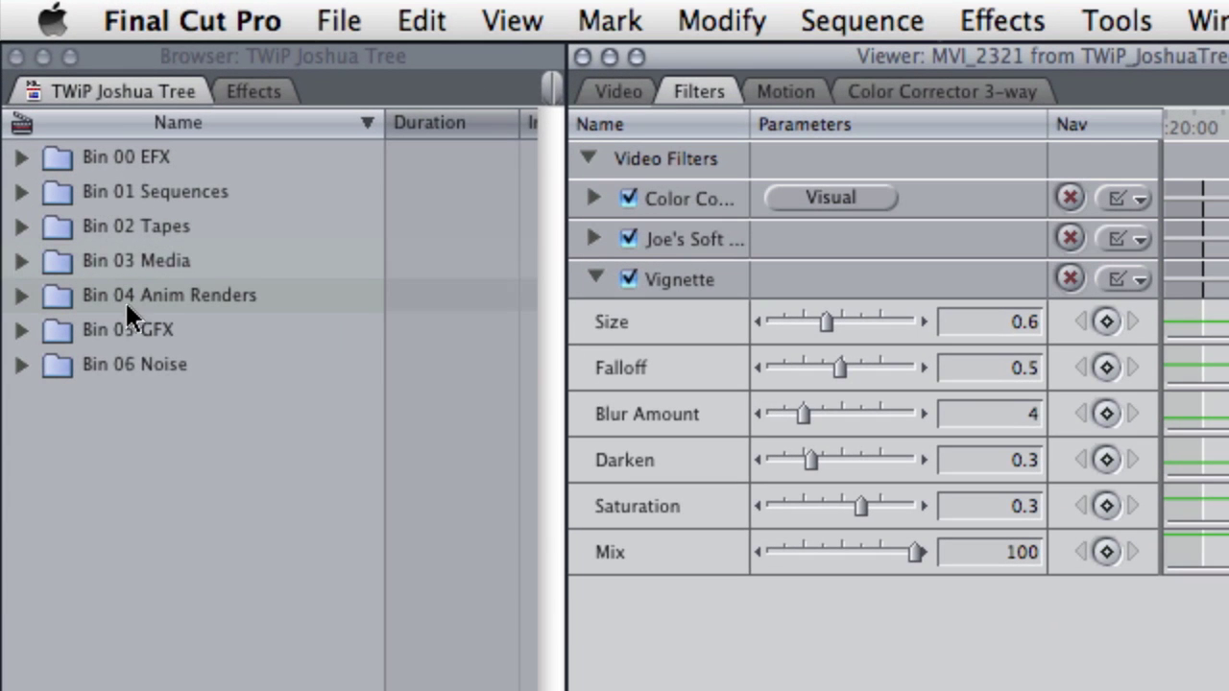
- Expand Bin 00 EFX > Video and add a new bin there named 'TWiP Look'
{"action": "left_click", "coordinate": [23, 159]}
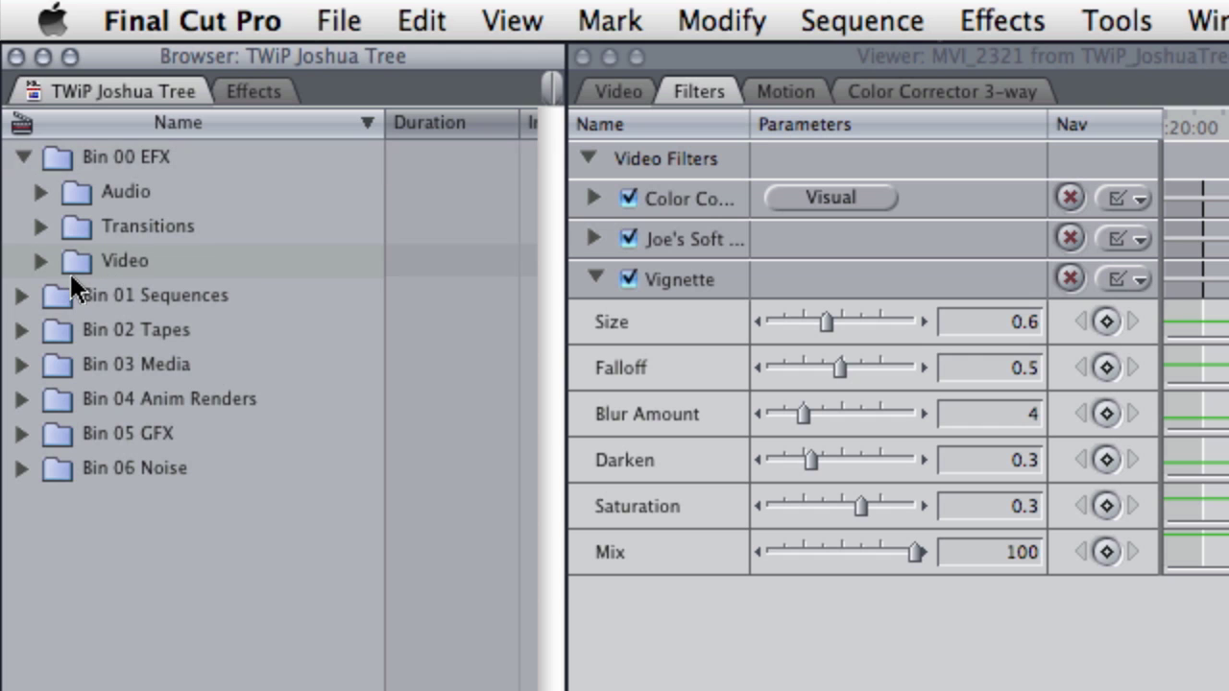
{"action": "left_click", "coordinate": [42, 261]}
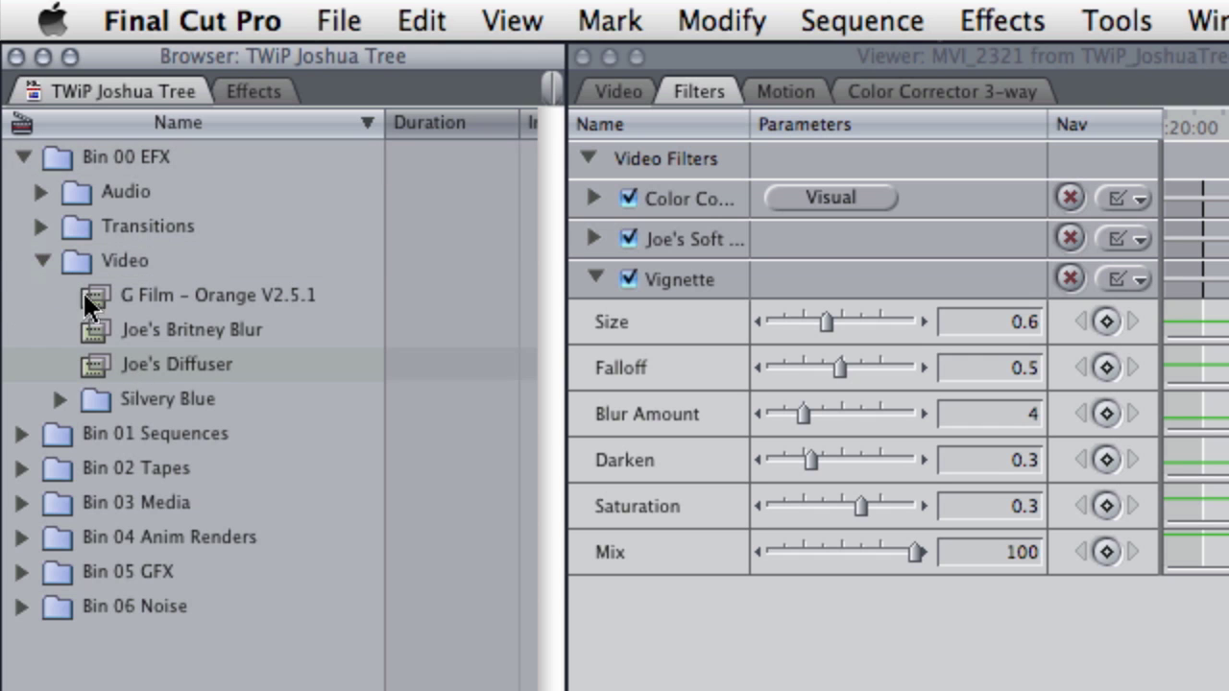
{"action": "right_click", "coordinate": [75, 261]}
{"action": "left_click", "coordinate": [240, 313]}
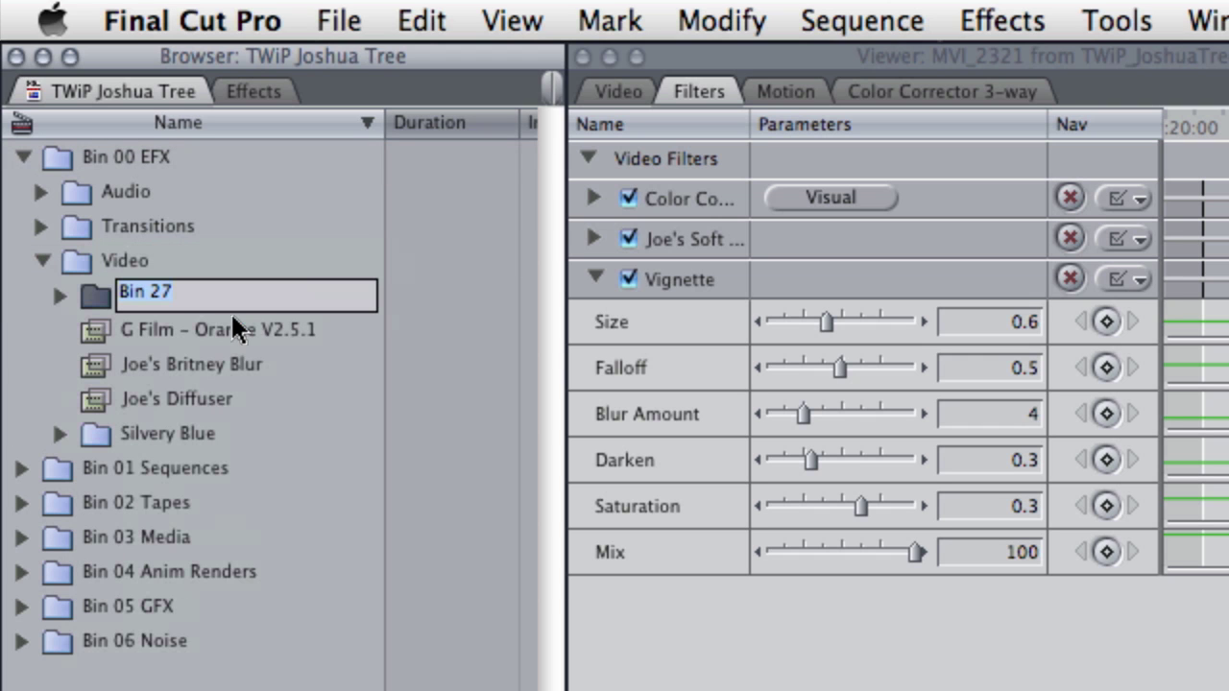
{"action": "type", "text": "TWiP Look"}
{"action": "key", "text": "Return"}
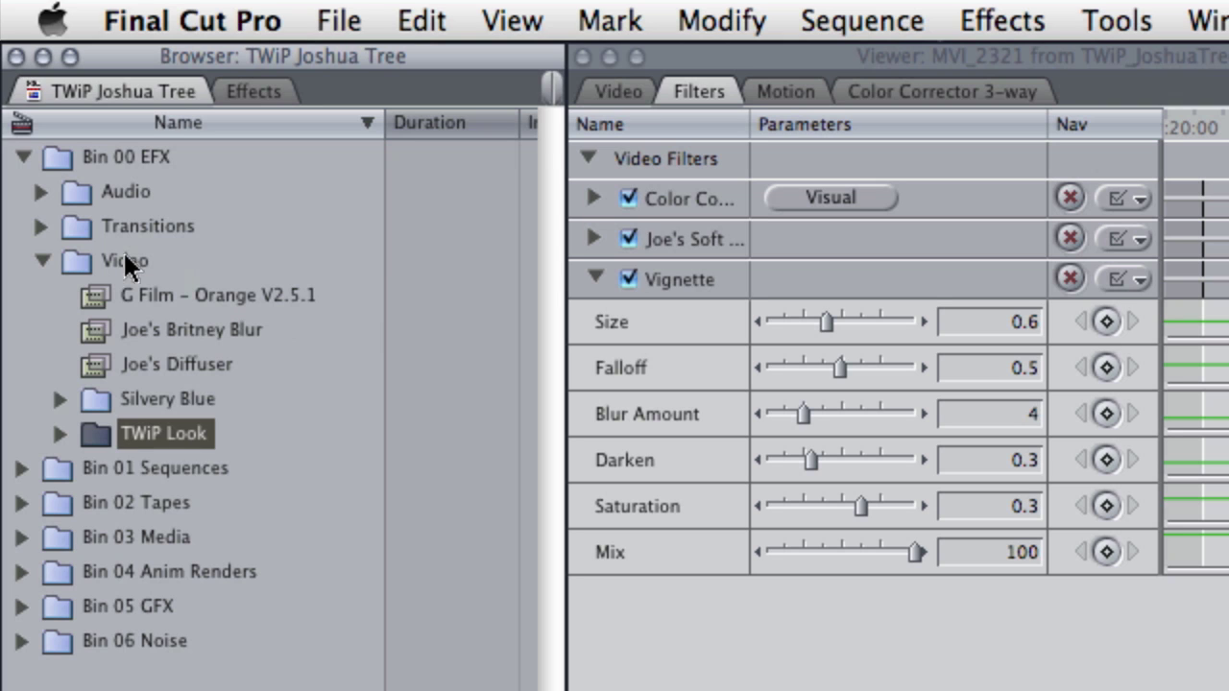
- Drag the Color Corrector 3-way, Joe's Soft Ellipse and Vignette rows from the Filters tab into TWiP Look
{"action": "left_click", "coordinate": [59, 433]}
{"action": "left_click_drag", "start_coordinate": [695, 197], "coordinate": [159, 432]}
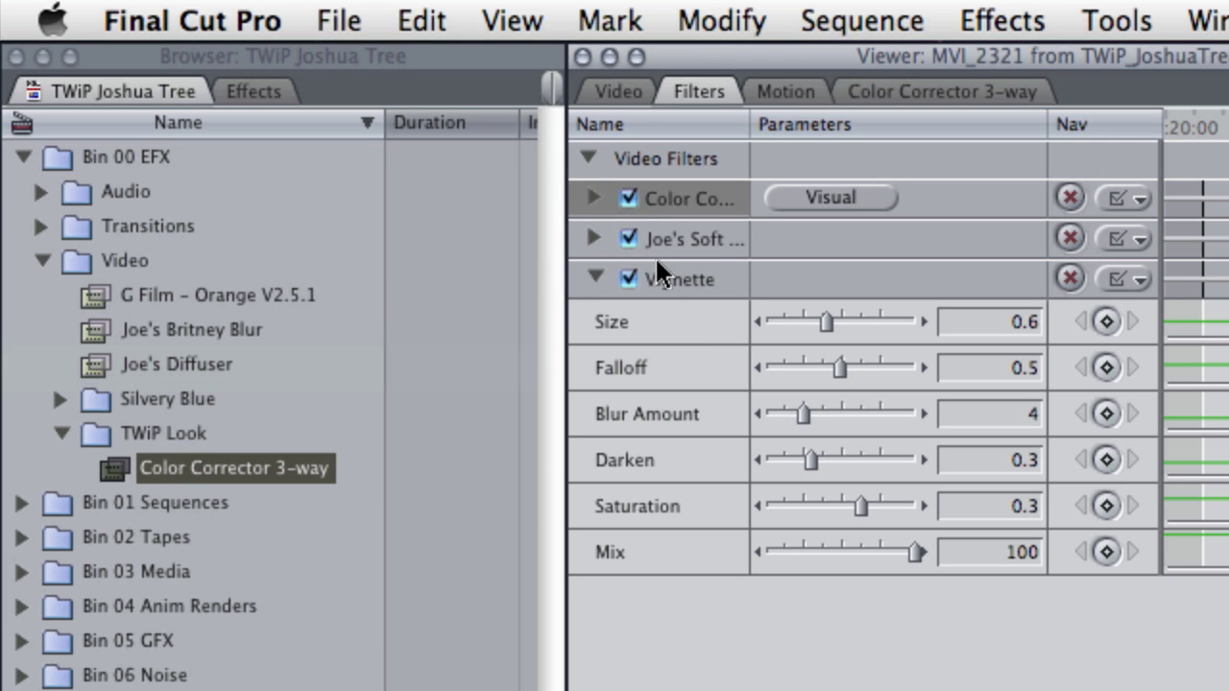
{"action": "left_click", "coordinate": [674, 240]}
{"action": "left_click_drag", "start_coordinate": [712, 239], "coordinate": [179, 434]}
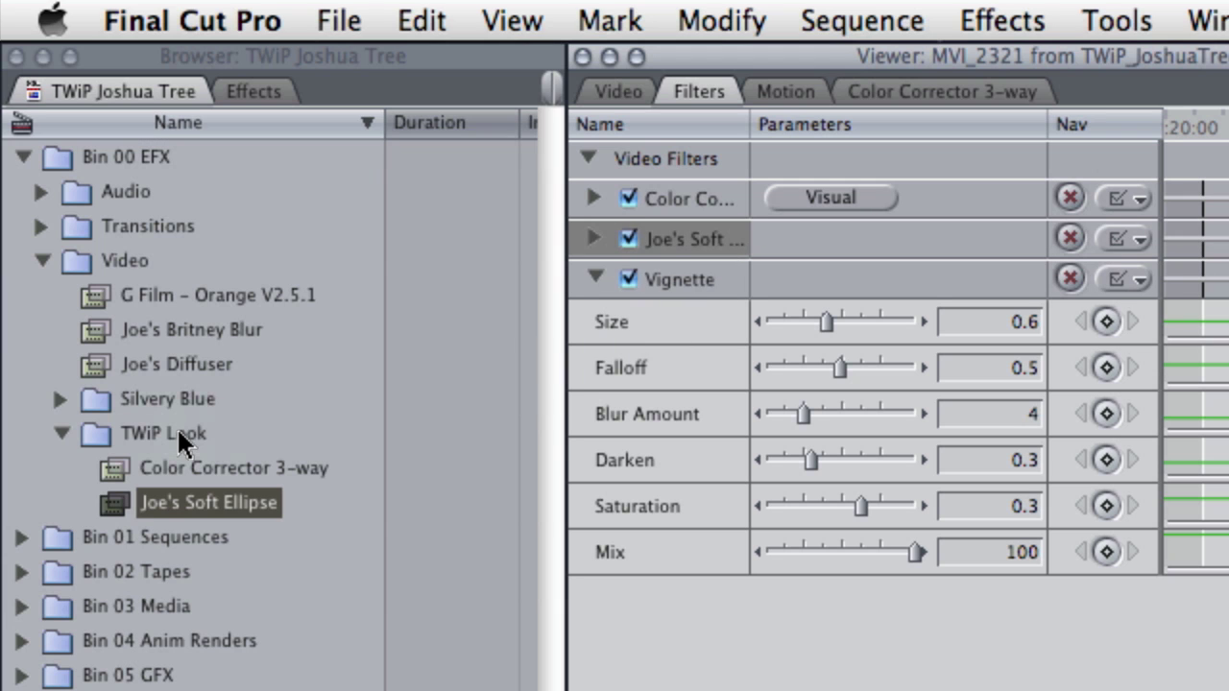
{"action": "left_click", "coordinate": [705, 282]}
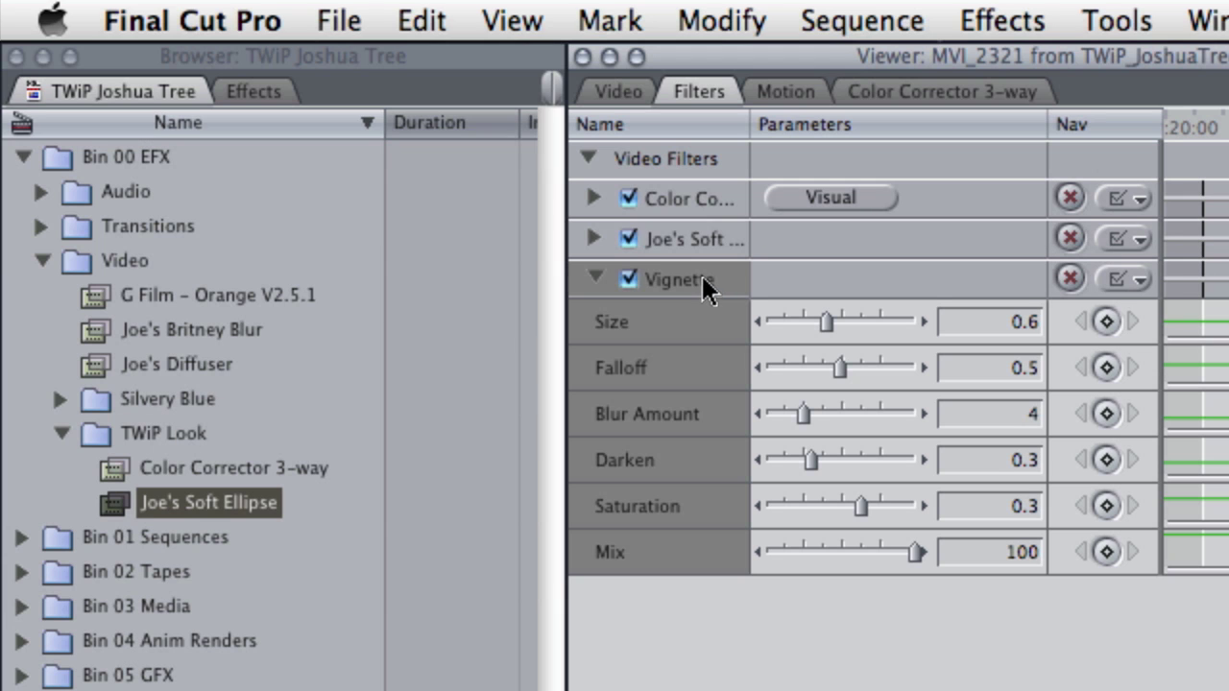
{"action": "left_click_drag", "start_coordinate": [704, 282], "coordinate": [176, 426]}
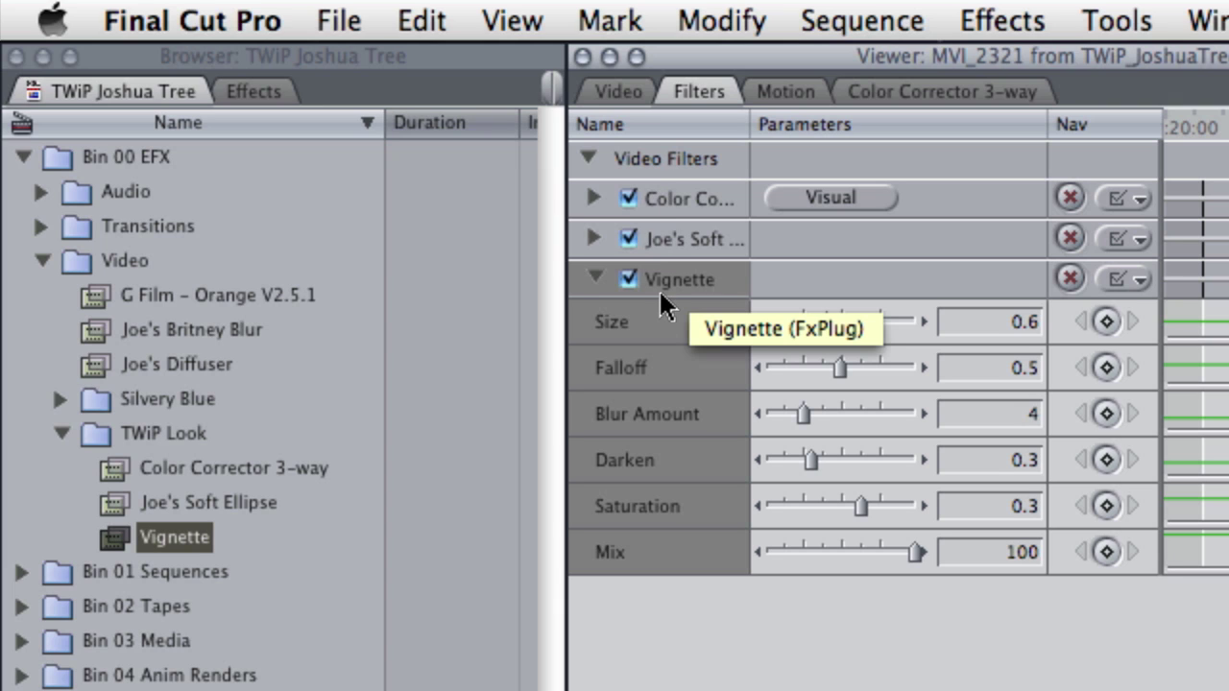
- Rename the saved Color Corrector 3-way item to '01 Color Corrector 3-way'
{"action": "left_click", "coordinate": [230, 464]}
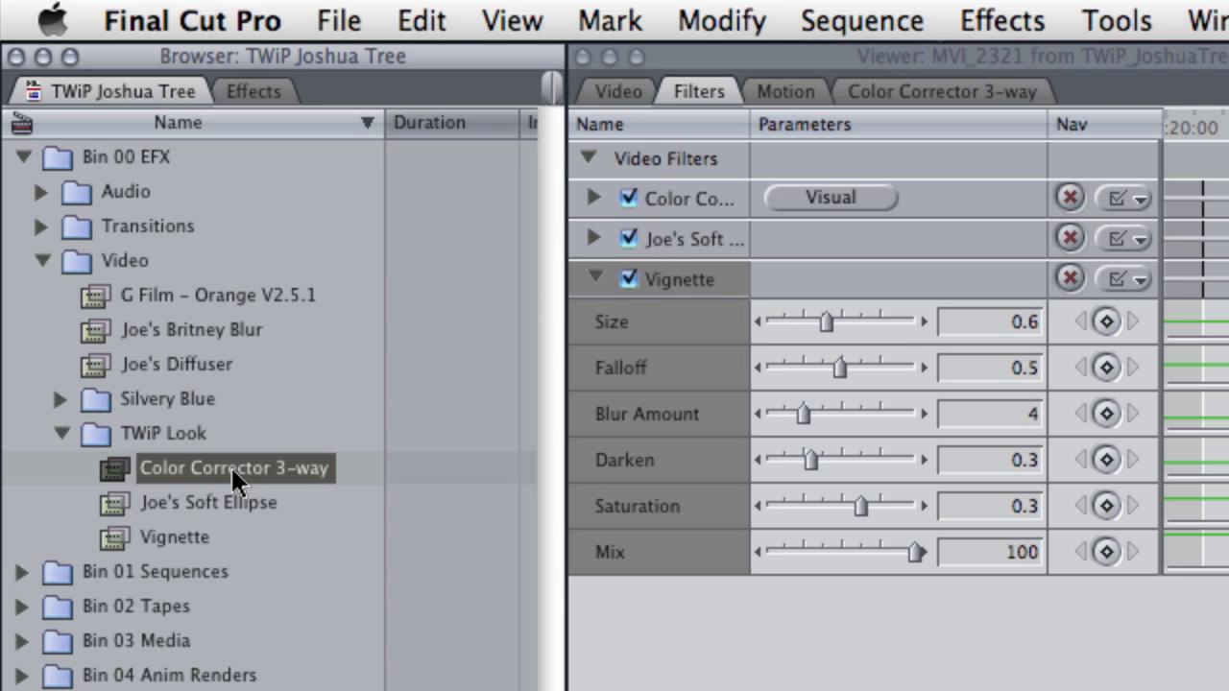
{"action": "left_click", "coordinate": [230, 465]}
{"action": "key", "text": "Up"}
{"action": "type", "text": "01"}
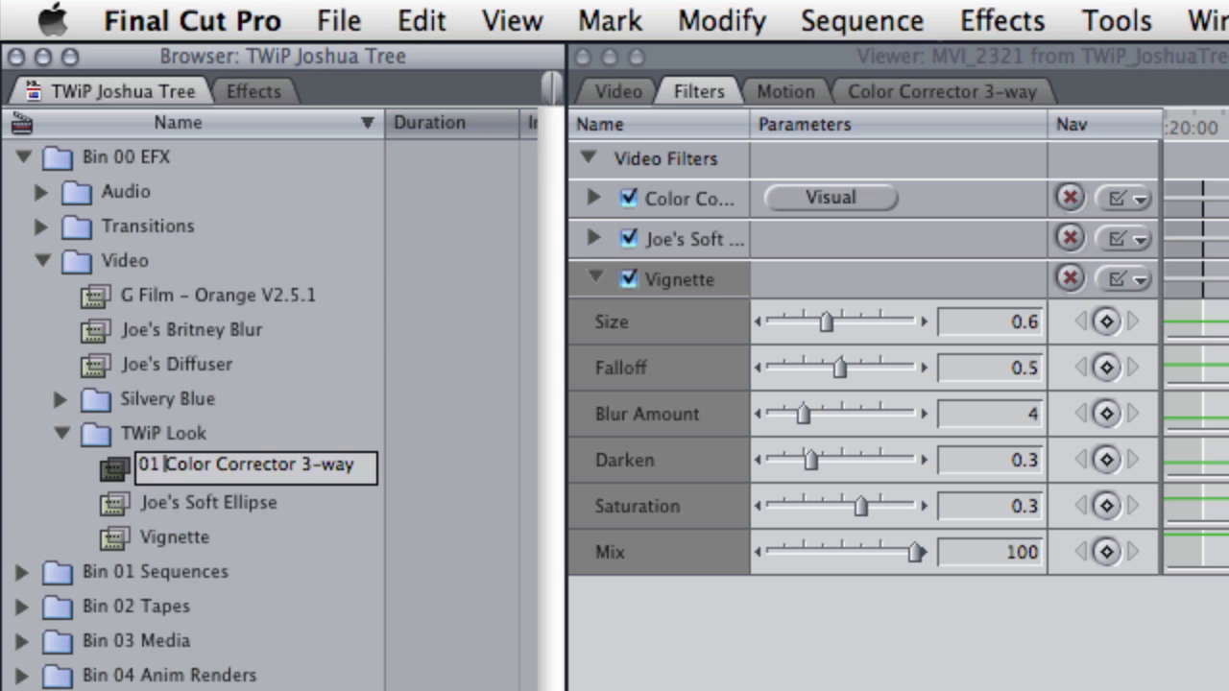
{"action": "key", "text": "Return"}
- Prefix the Joe's Soft Ellipse and Vignette items with 02 and 03
{"action": "left_click", "coordinate": [219, 506]}
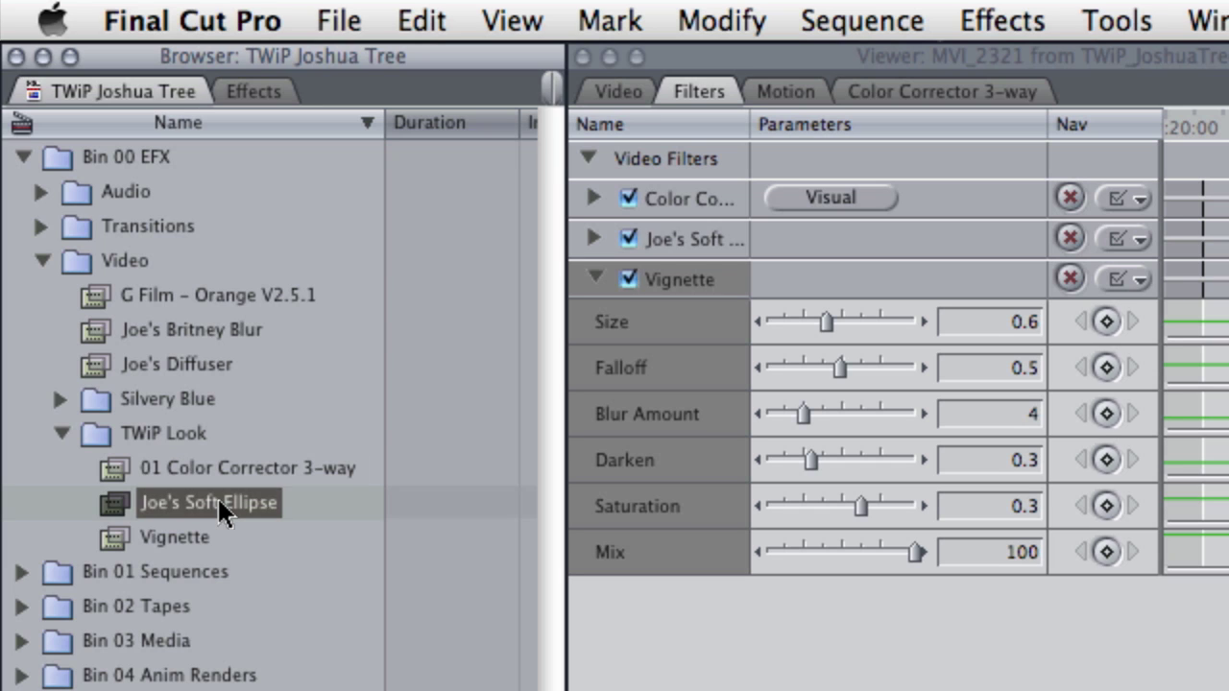
{"action": "left_click", "coordinate": [217, 496]}
{"action": "key", "text": "Up"}
{"action": "type", "text": "02"}
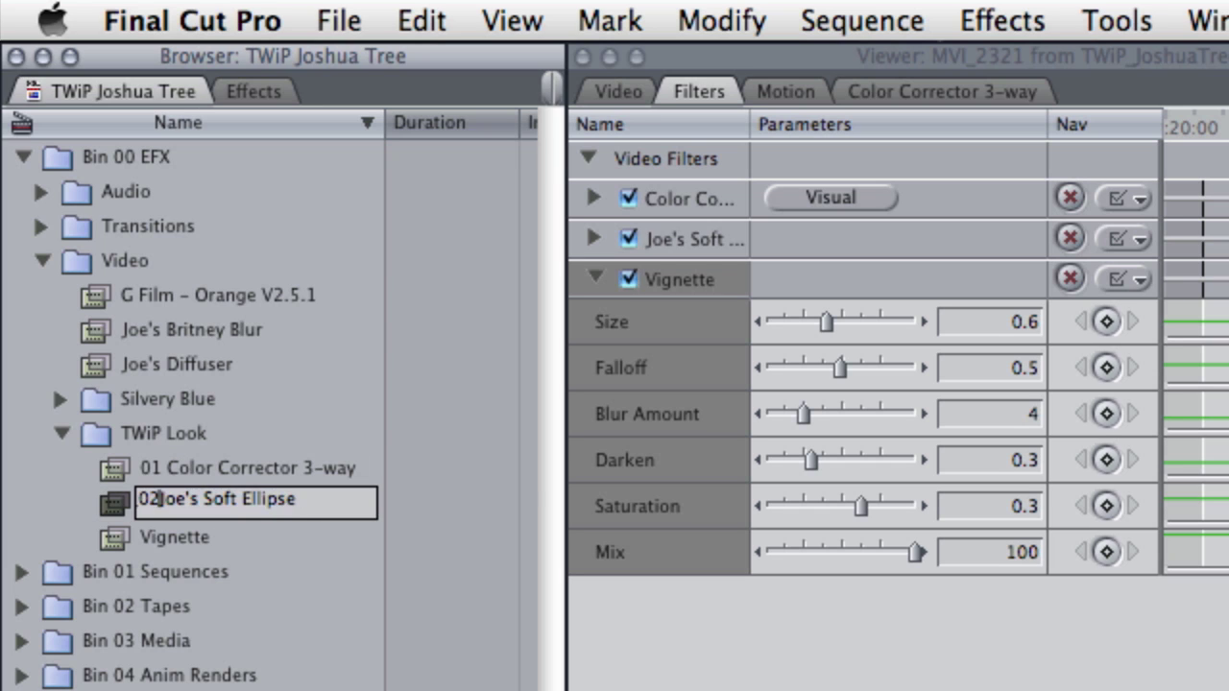
{"action": "key", "text": "Return"}
{"action": "left_click", "coordinate": [173, 538]}
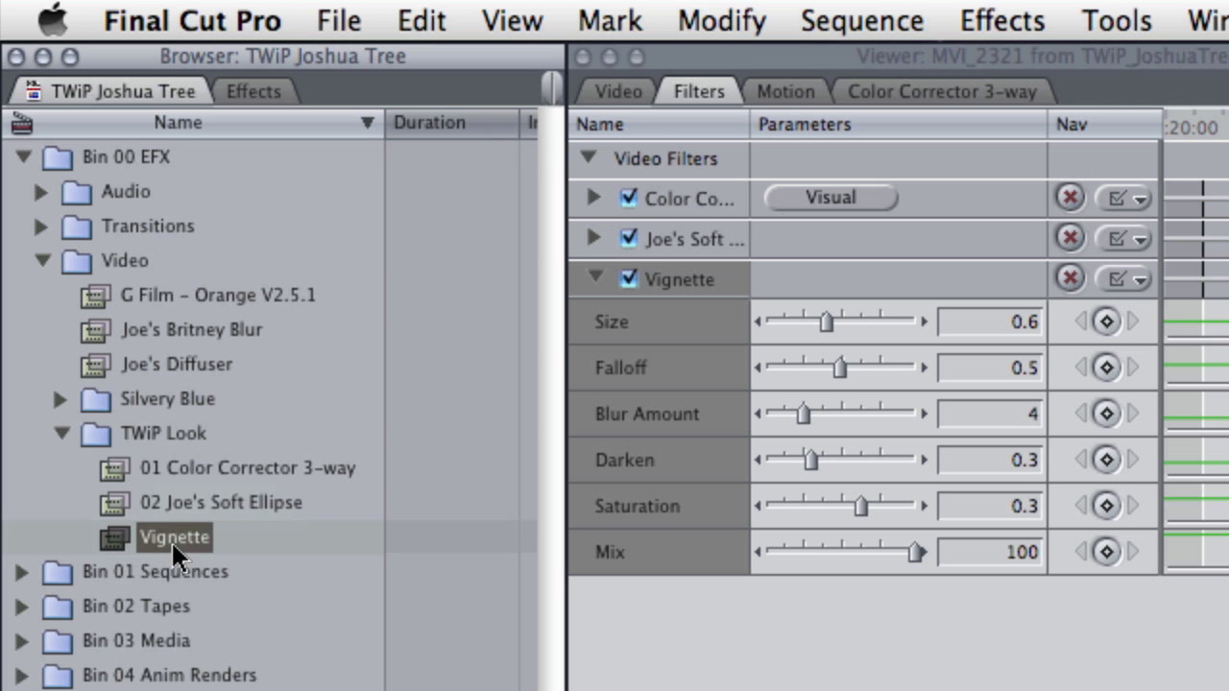
{"action": "left_click", "coordinate": [170, 539]}
{"action": "type", "text": "03"}
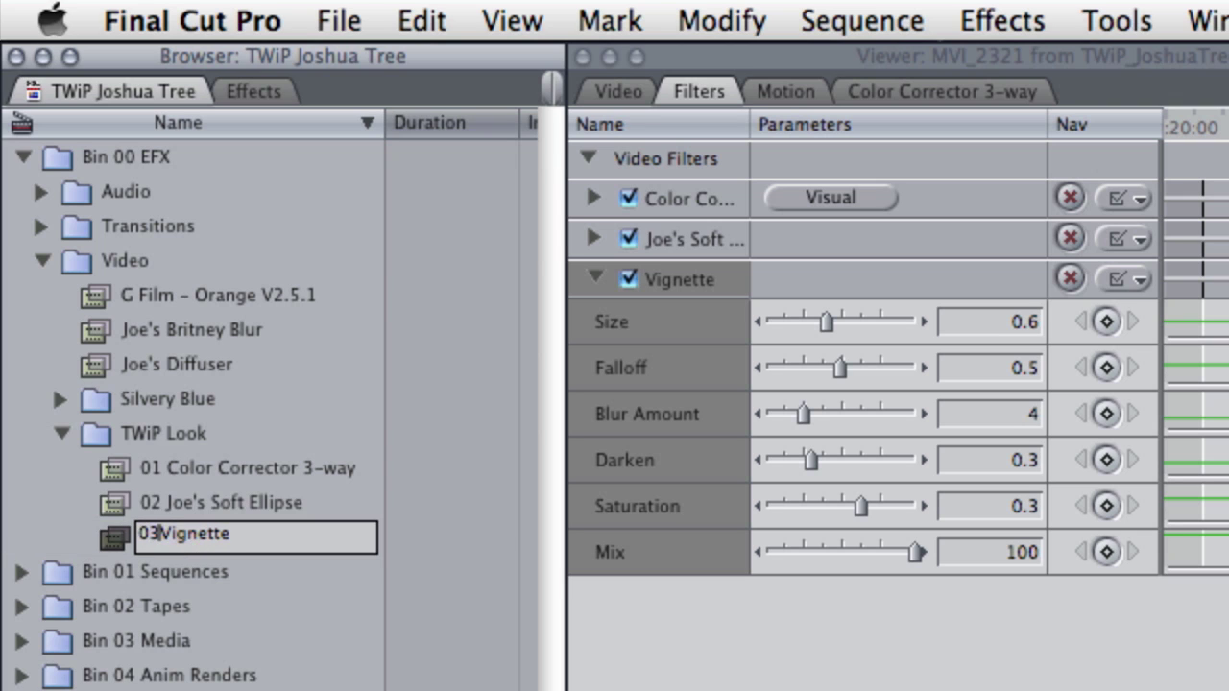
{"action": "key", "text": "Return"}
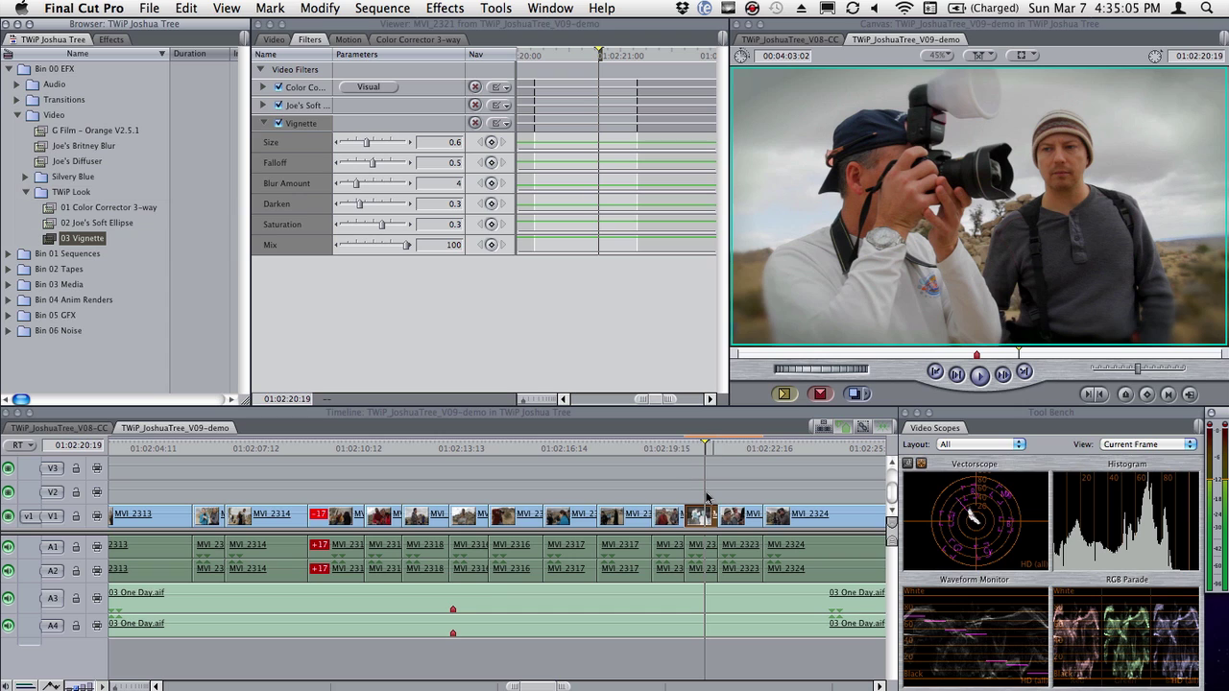
- Drop the TWiP Look bin onto V1 clip MVI_2320, then open it to inspect filters 01–03
{"action": "left_click", "coordinate": [669, 448]}
{"action": "left_click", "coordinate": [672, 526]}
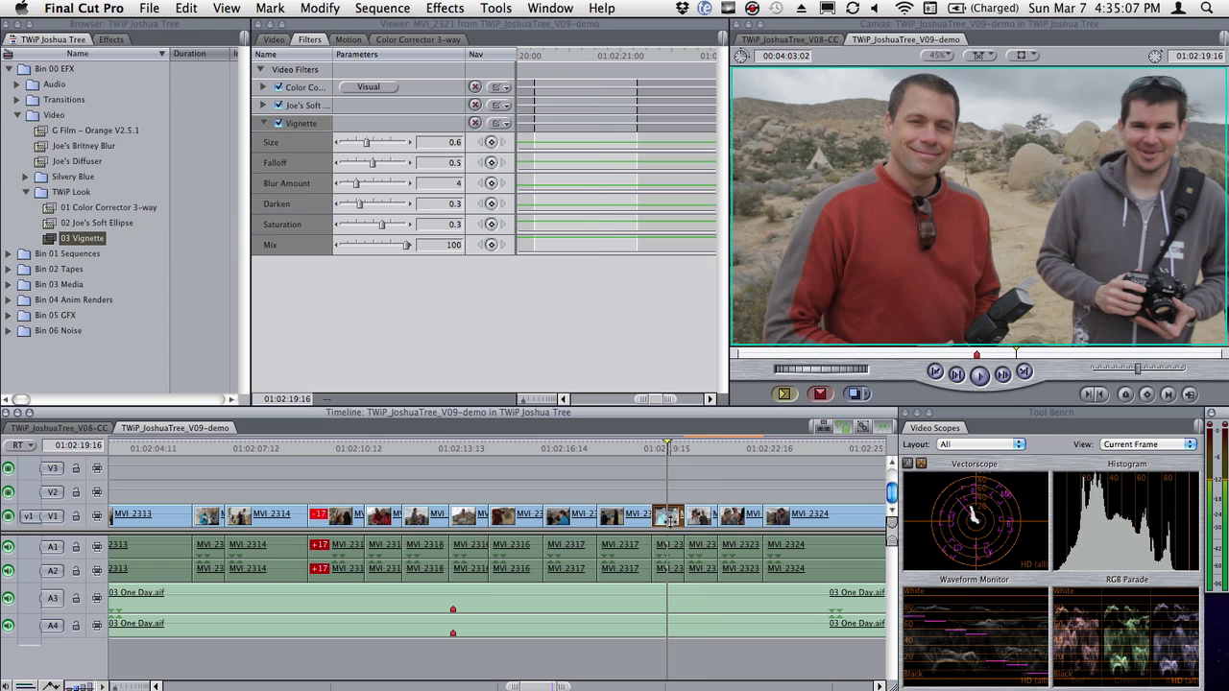
{"action": "left_click", "coordinate": [43, 196]}
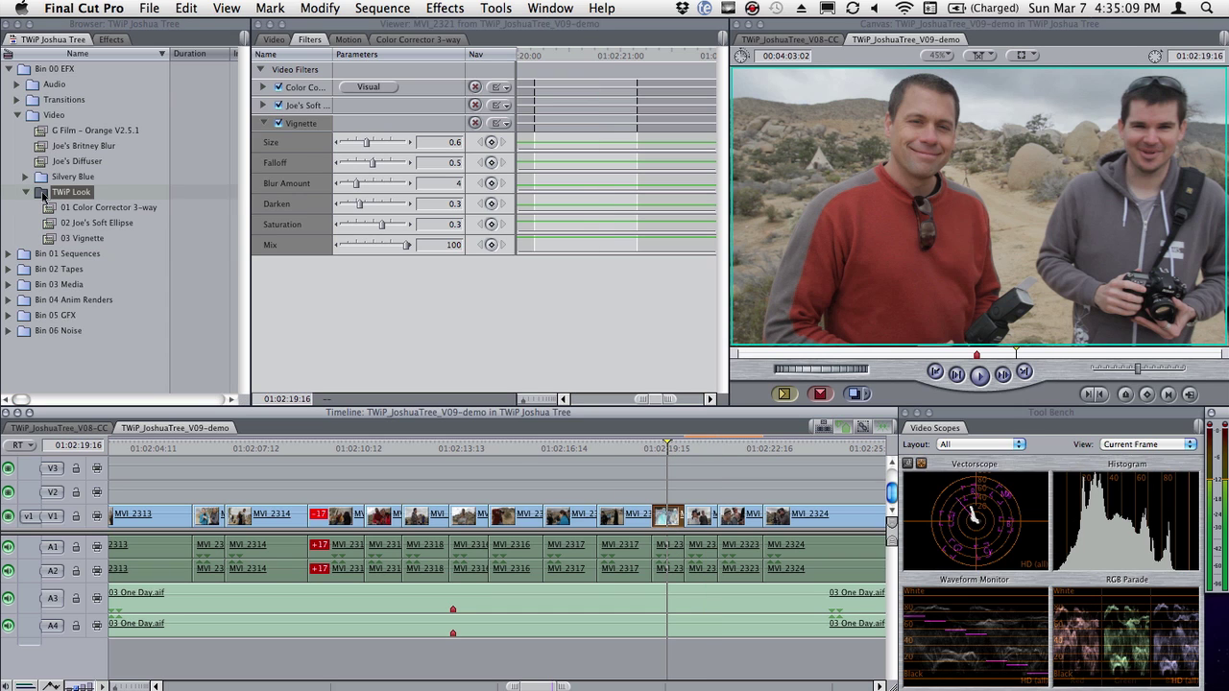
{"action": "left_click_drag", "start_coordinate": [43, 196], "coordinate": [667, 518]}
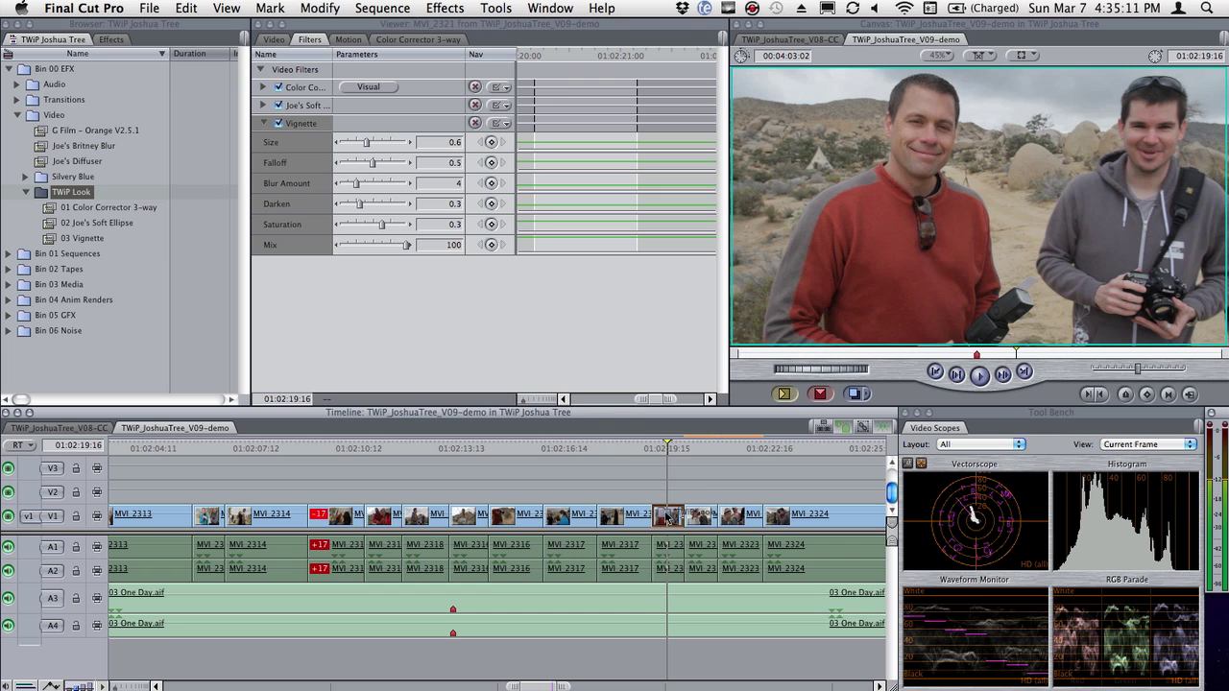
{"action": "double_click", "coordinate": [667, 519]}
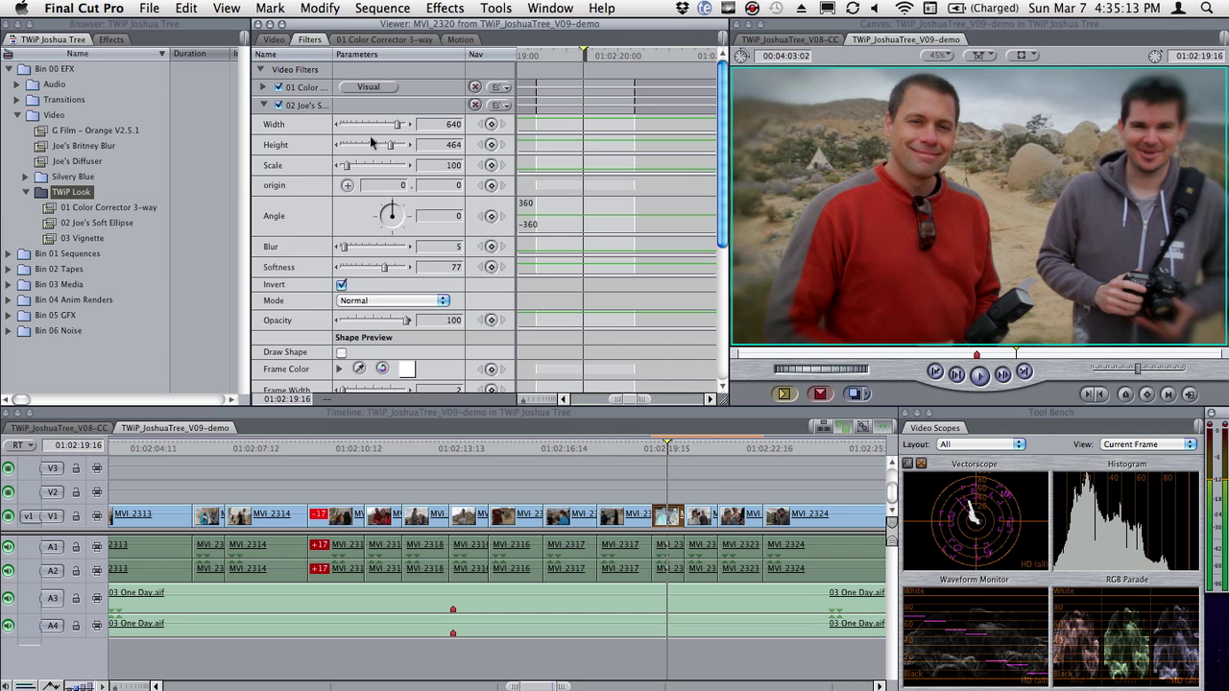
{"action": "left_click", "coordinate": [264, 105]}
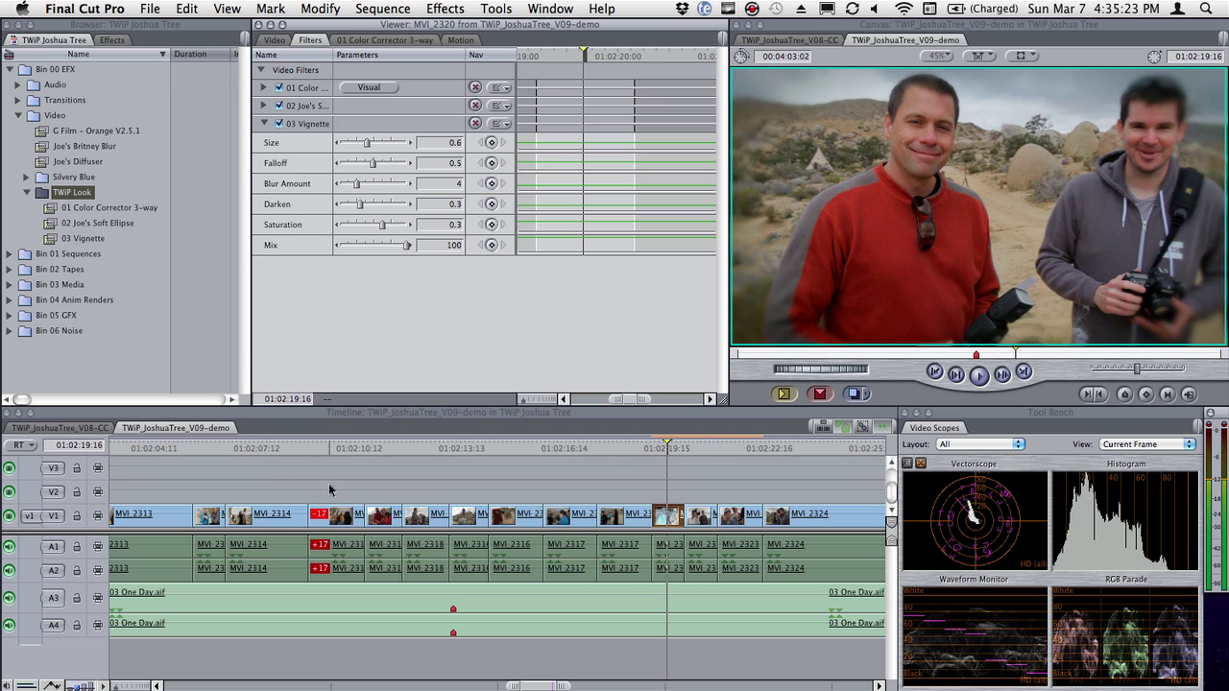
- Marquee-select a run of V1 clips, drop TWiP Look onto them, and preview five graded clips
{"action": "left_click_drag", "start_coordinate": [278, 483], "coordinate": [628, 506]}
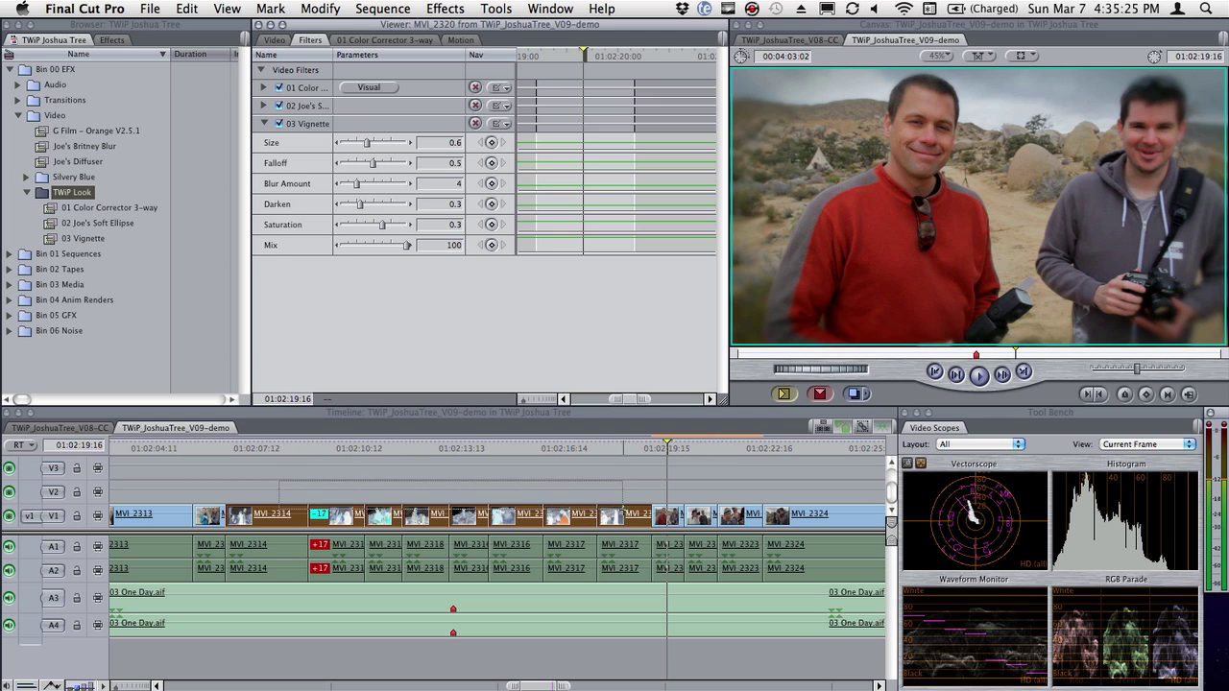
{"action": "left_click_drag", "start_coordinate": [68, 190], "coordinate": [432, 512]}
{"action": "left_click", "coordinate": [620, 444]}
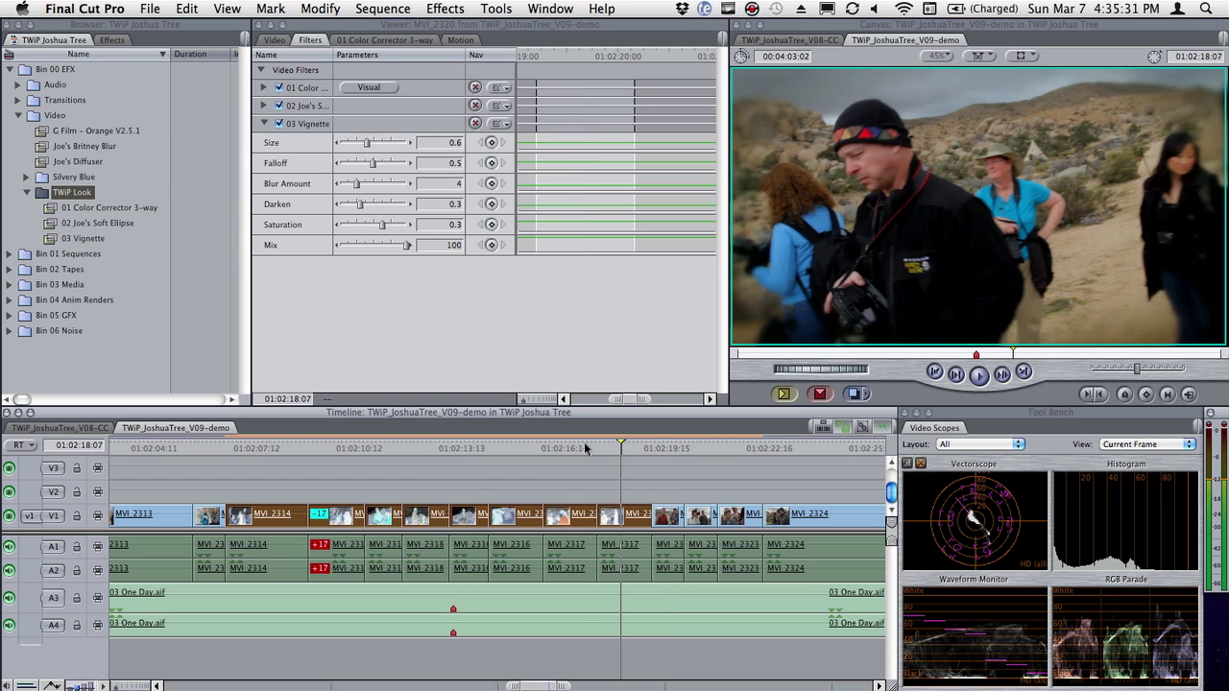
{"action": "left_click", "coordinate": [582, 444]}
{"action": "left_click", "coordinate": [538, 445]}
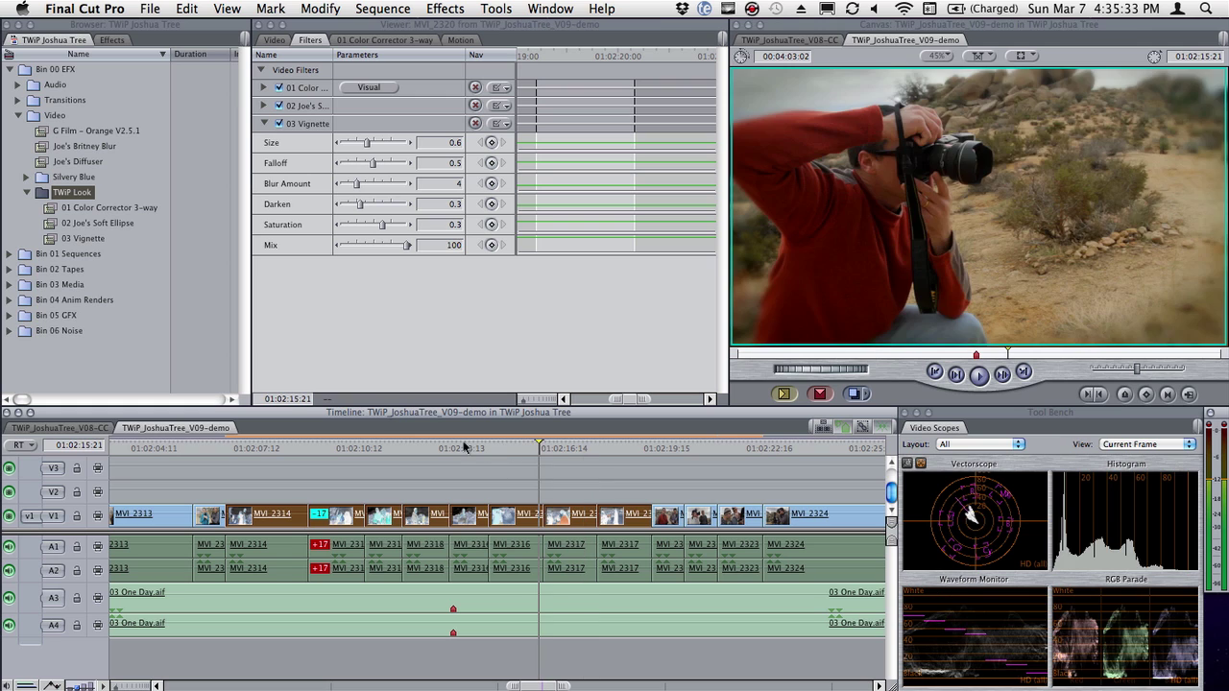
{"action": "left_click", "coordinate": [412, 443]}
{"action": "left_click", "coordinate": [410, 440]}
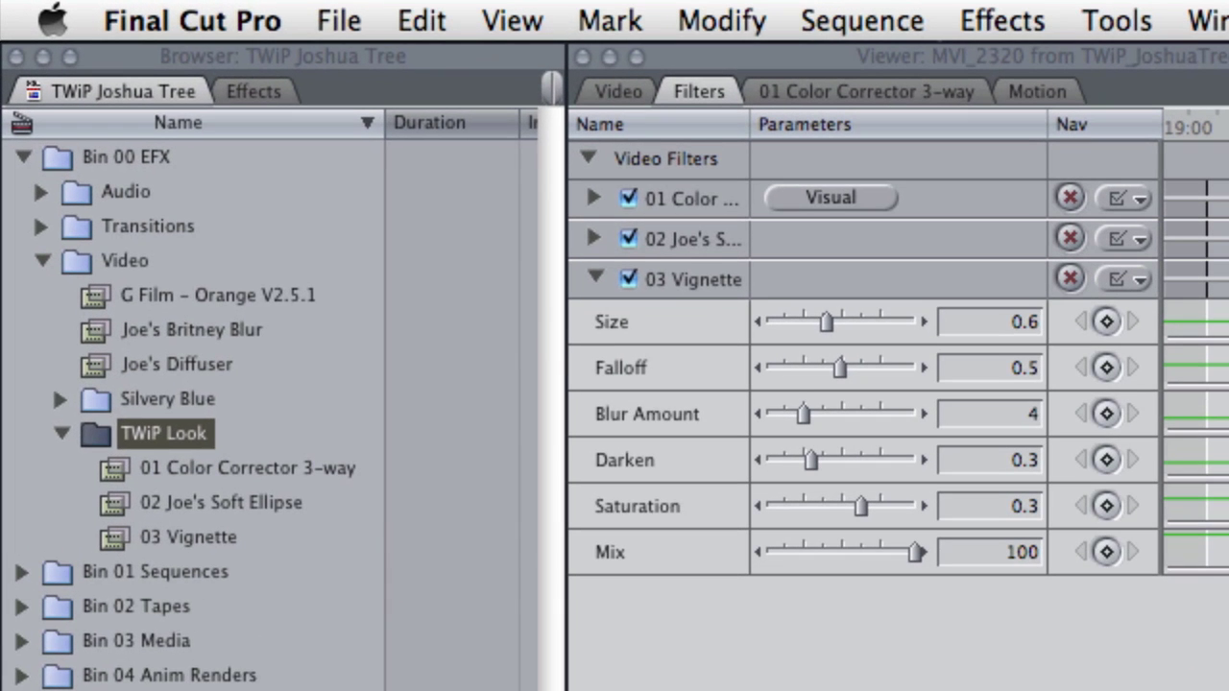